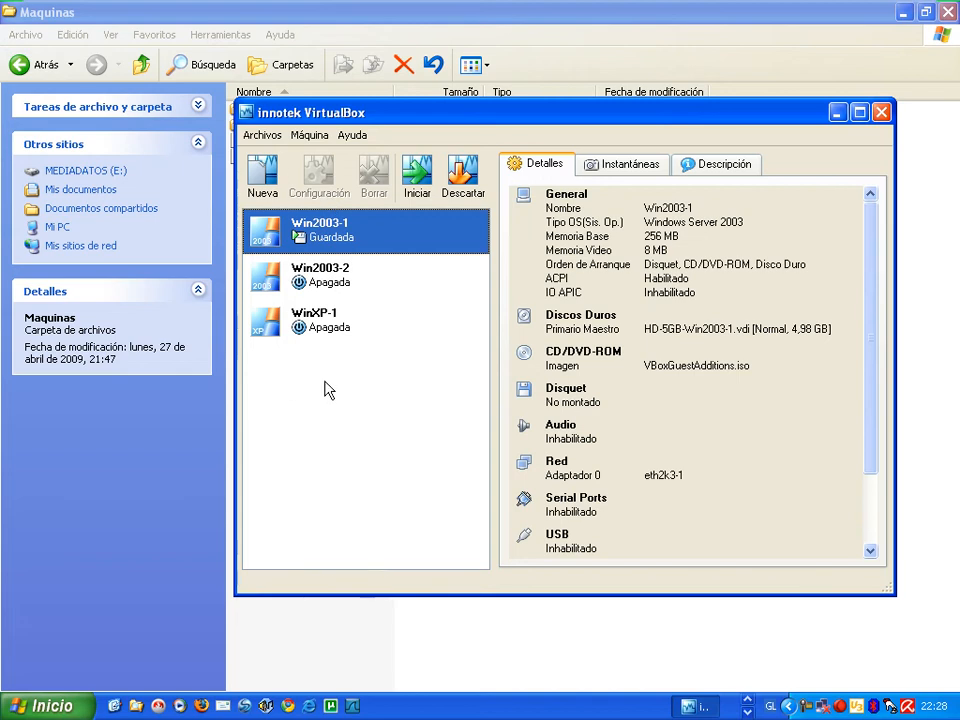
mouse_move(362, 246)
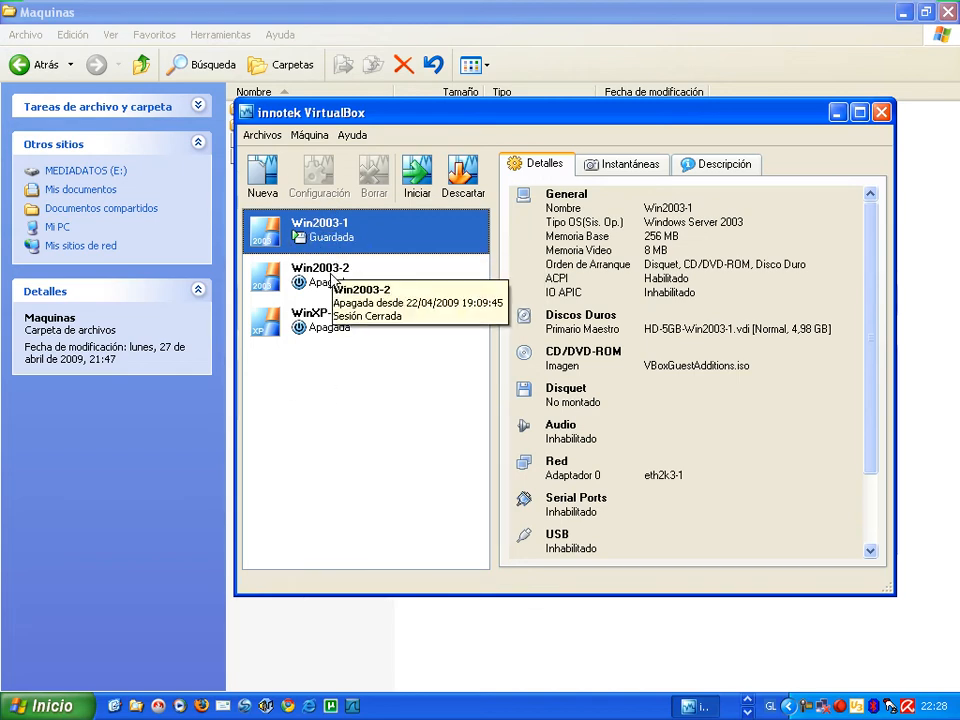
mouse_move(300, 328)
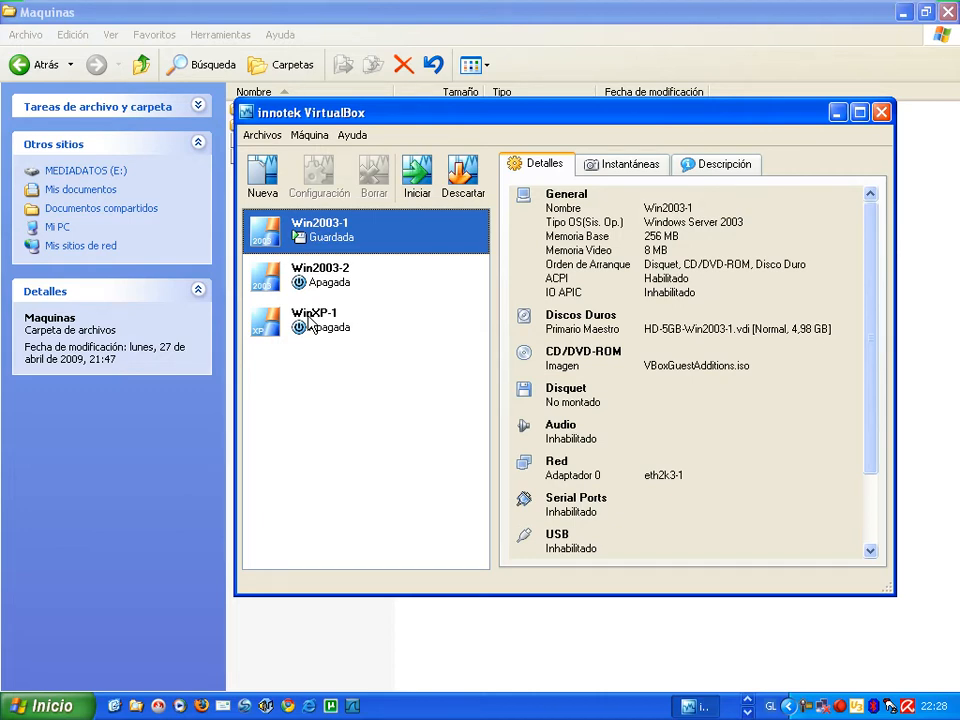
click(268, 136)
mouse_move(298, 138)
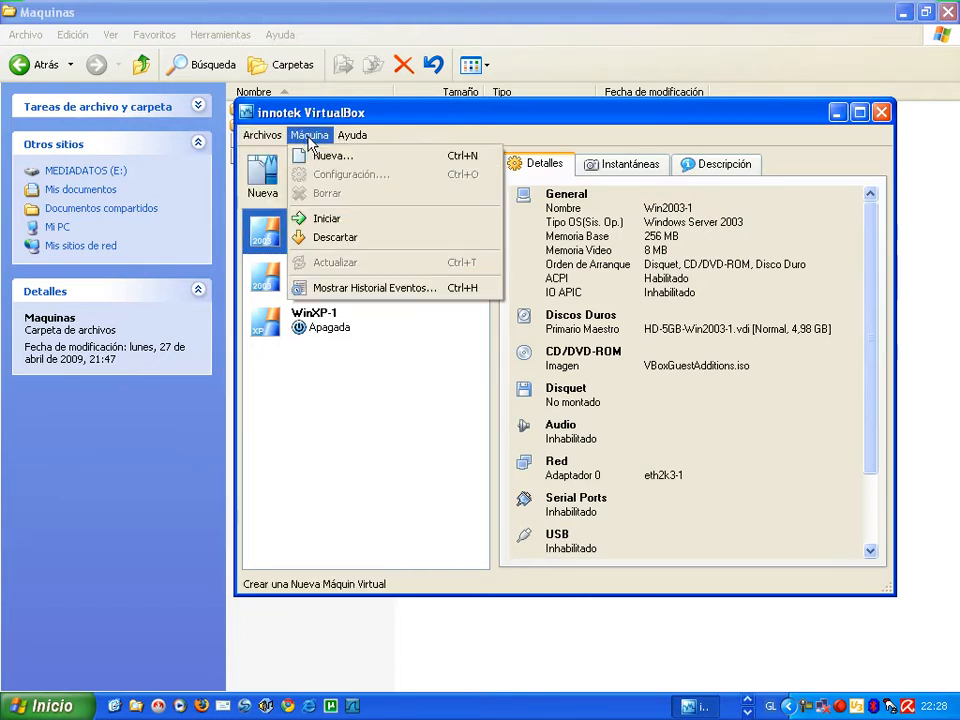
mouse_move(266, 137)
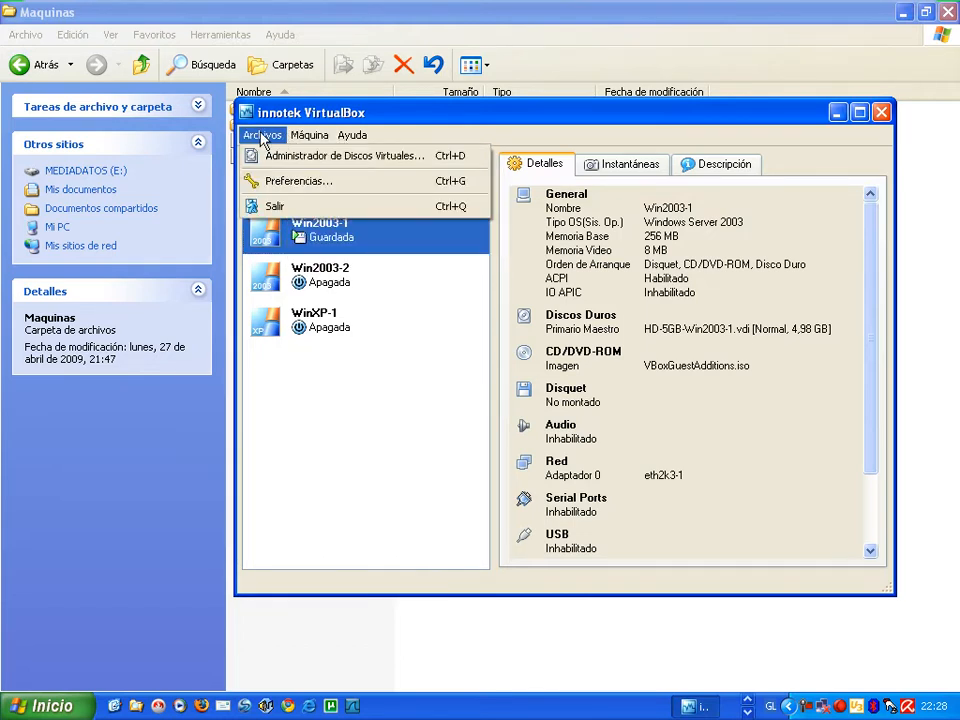
click(482, 110)
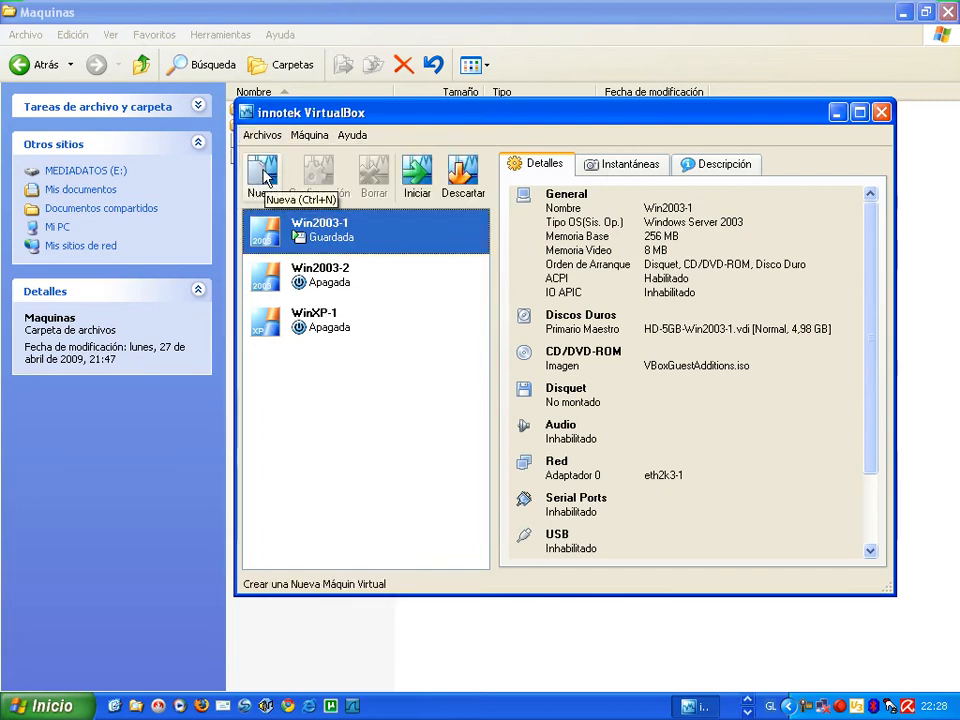
- Start a new virtual machine named Ubuntu-1 with OS type Linux 2.6 and accept 256 MB of base memory
click(264, 177)
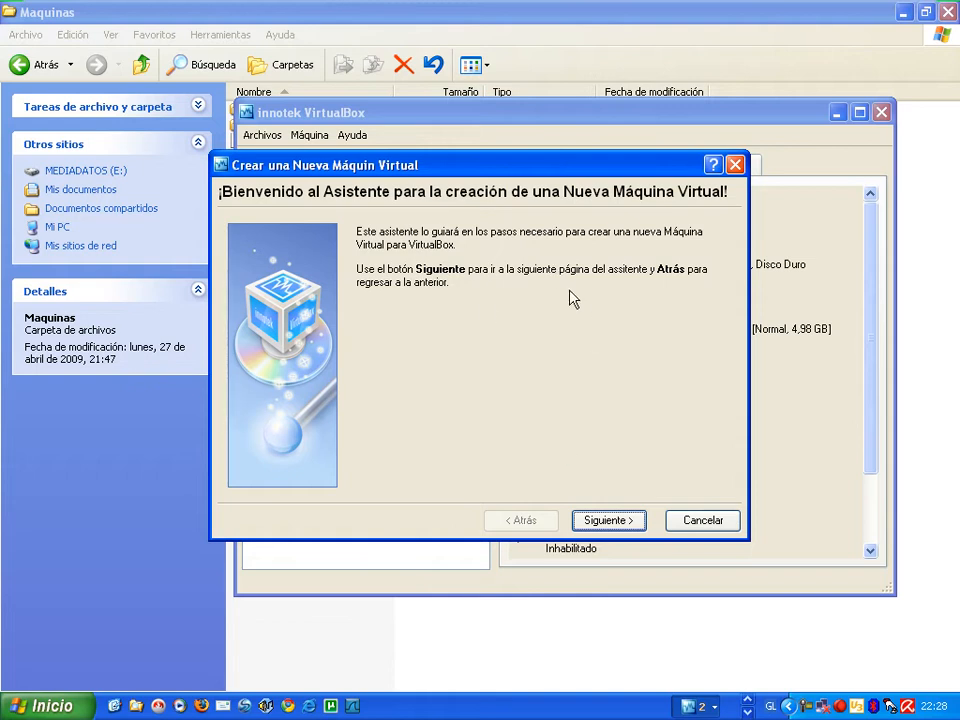
click(614, 522)
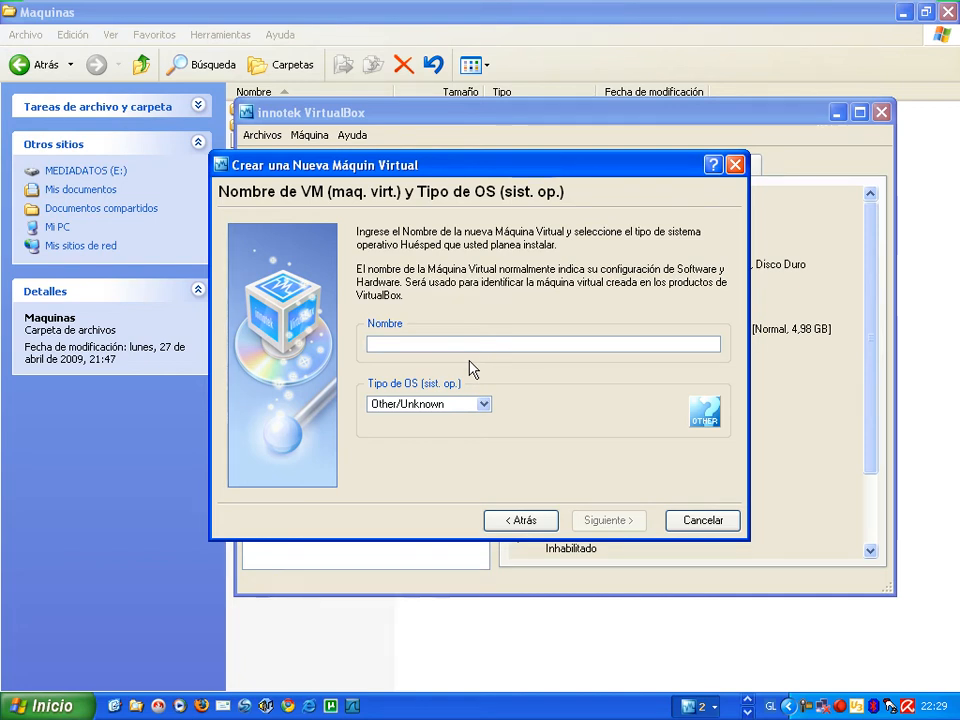
text(Ubuntu-1)
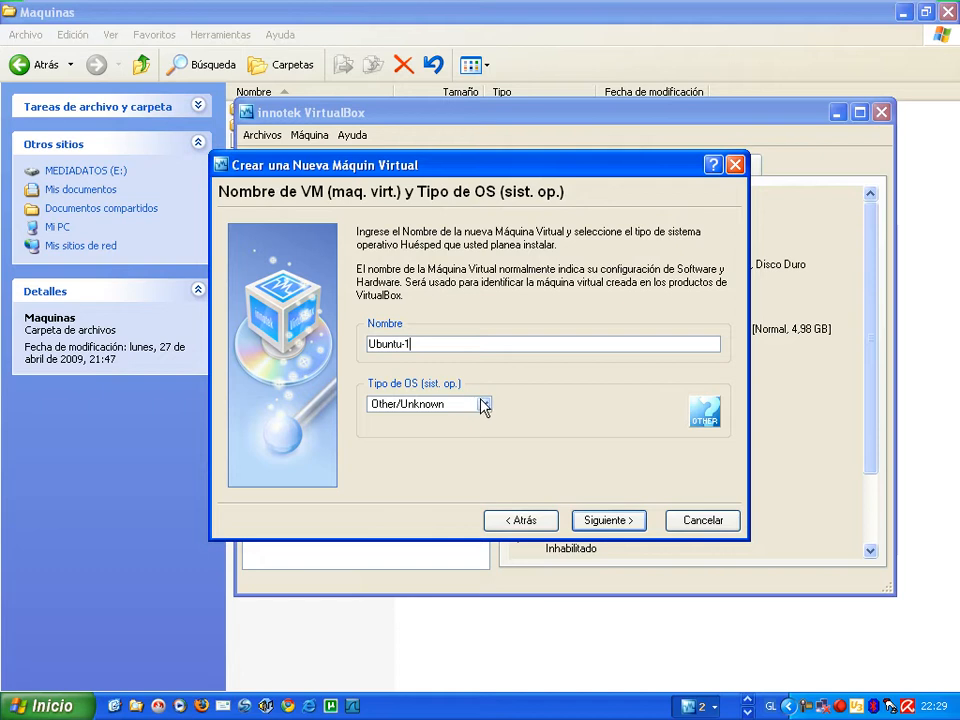
click(484, 404)
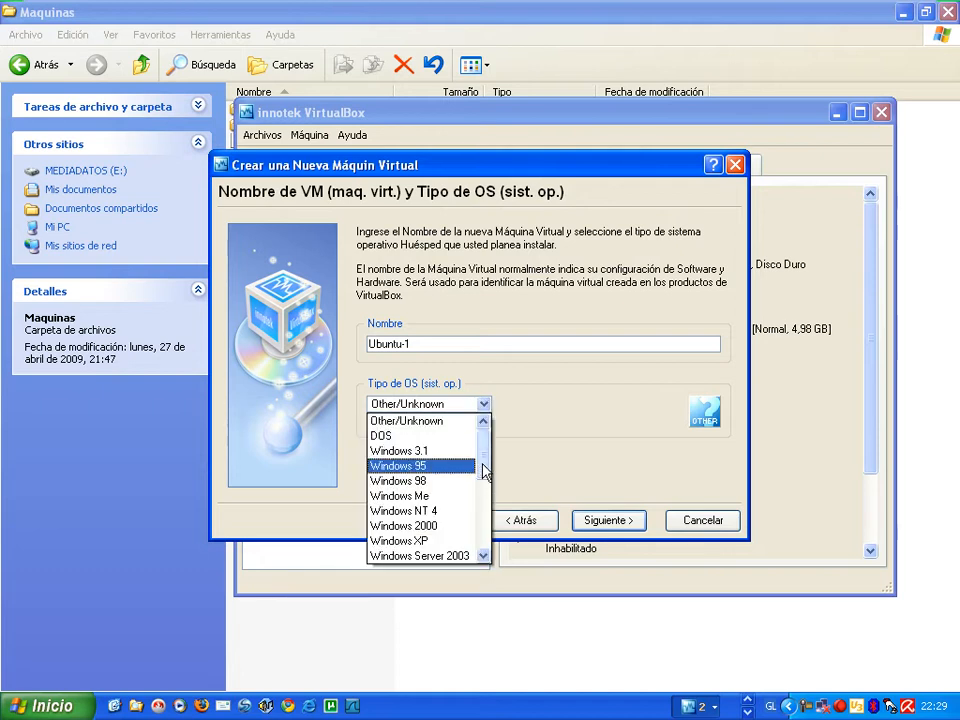
drag(484, 468, 486, 514)
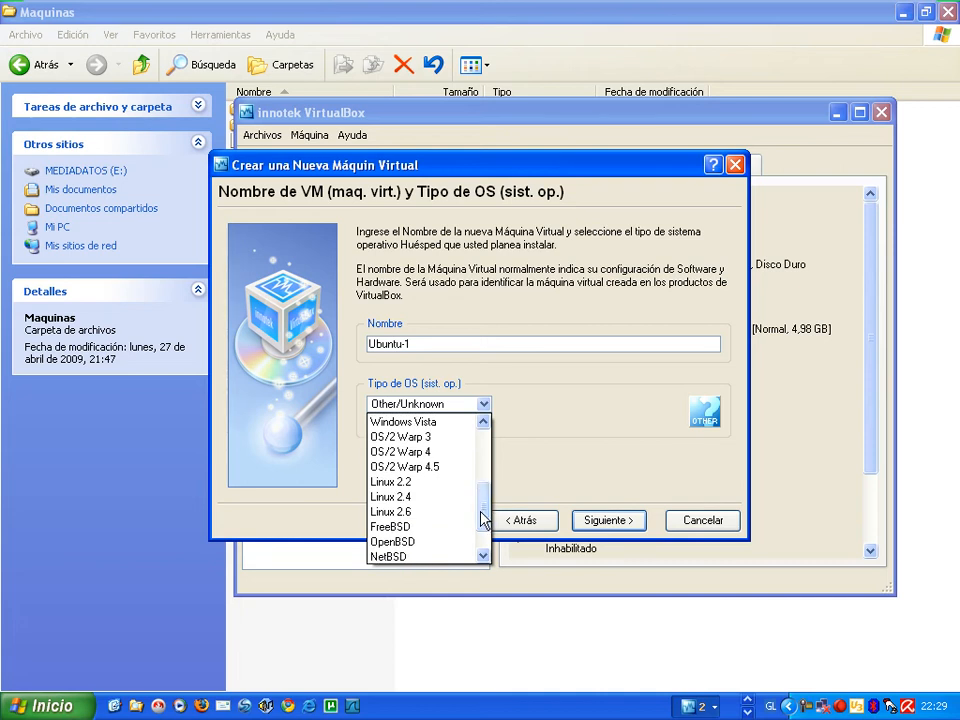
click(410, 513)
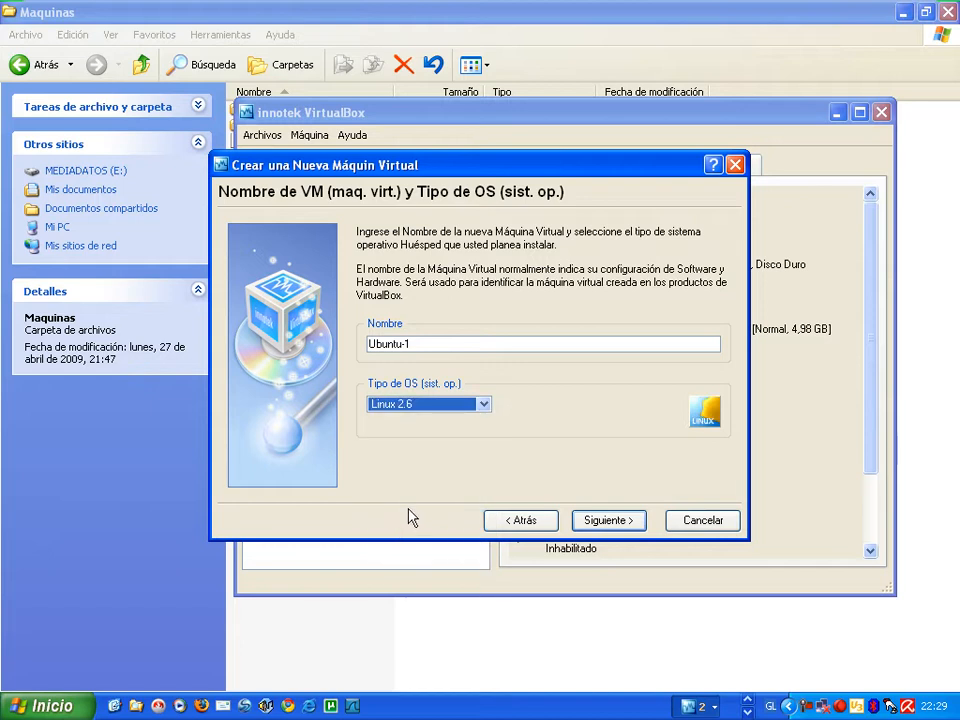
click(616, 524)
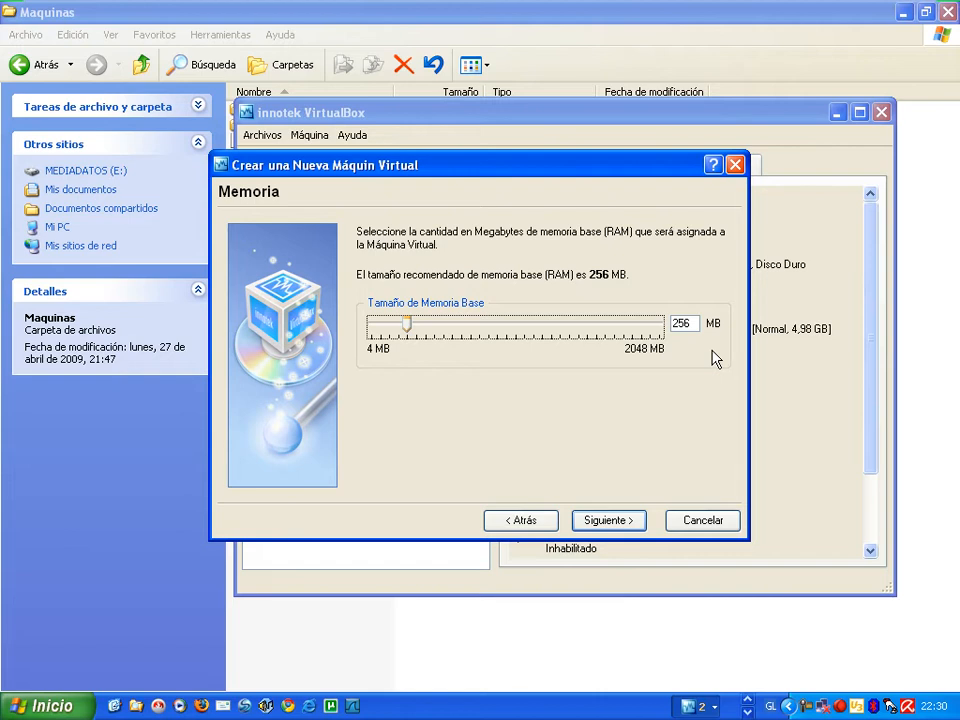
click(609, 523)
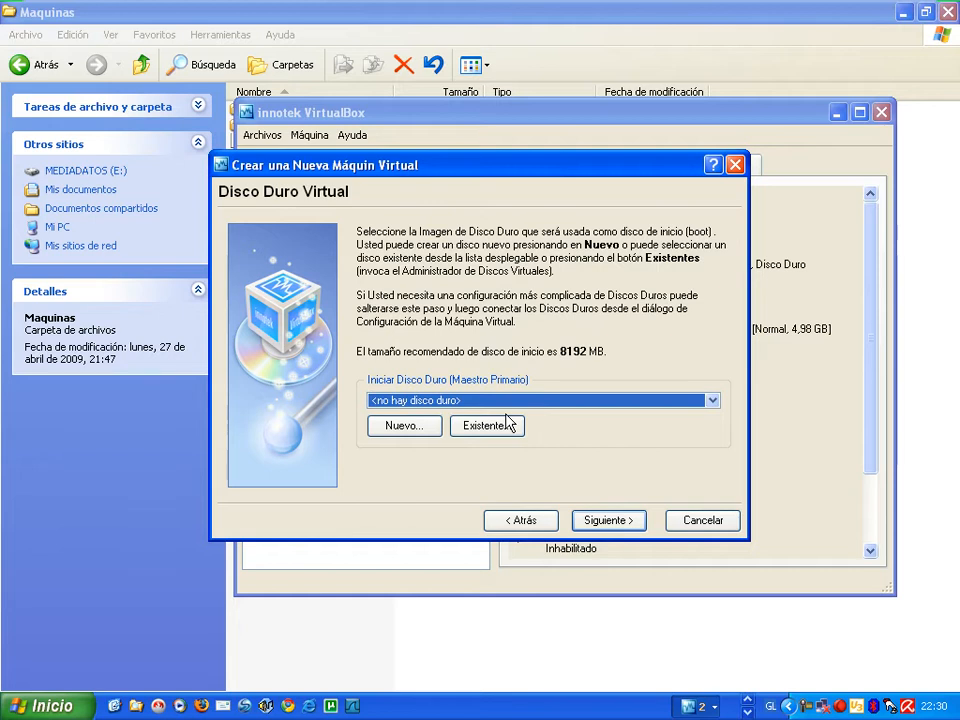
- Create a dynamically expanding 8,00 GB disk image named Ubuntu-1 as the boot disk and finish creating the virtual machine
click(408, 428)
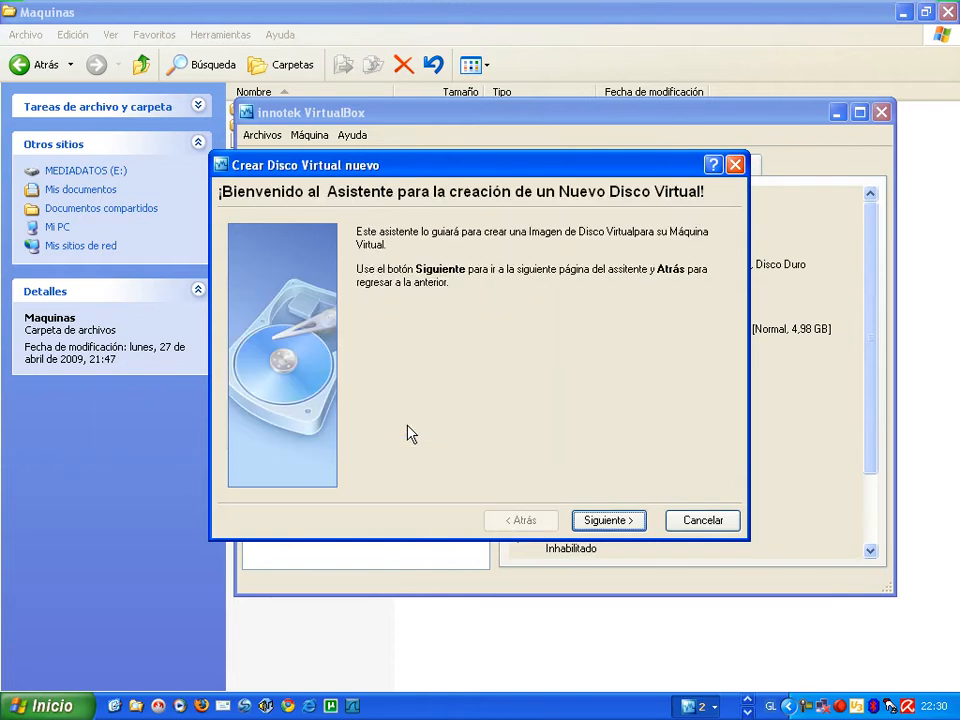
click(608, 522)
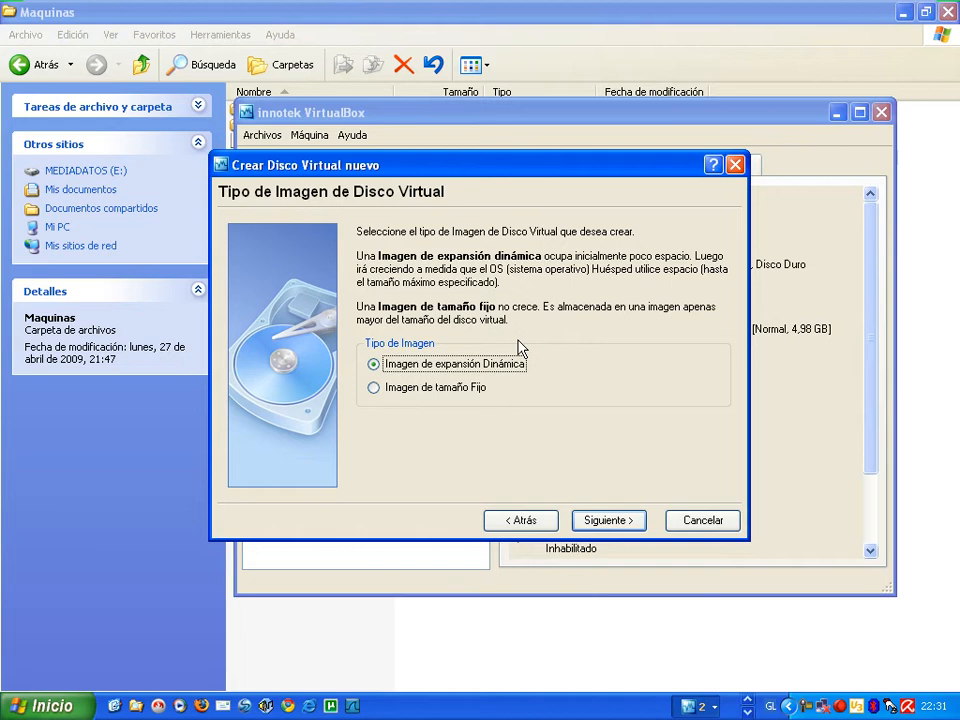
click(607, 522)
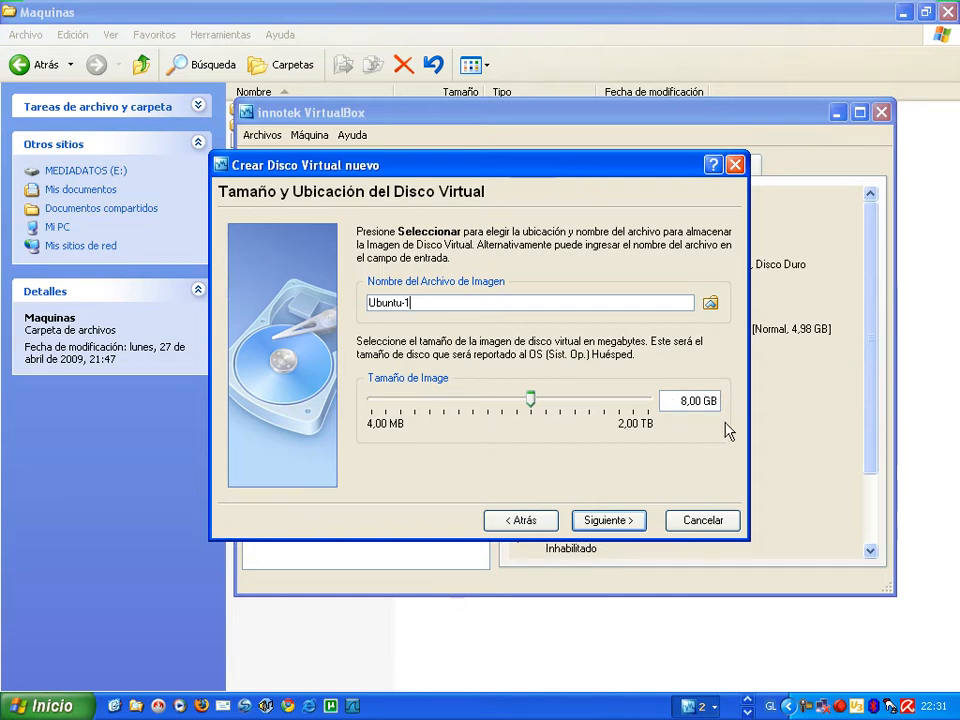
click(613, 528)
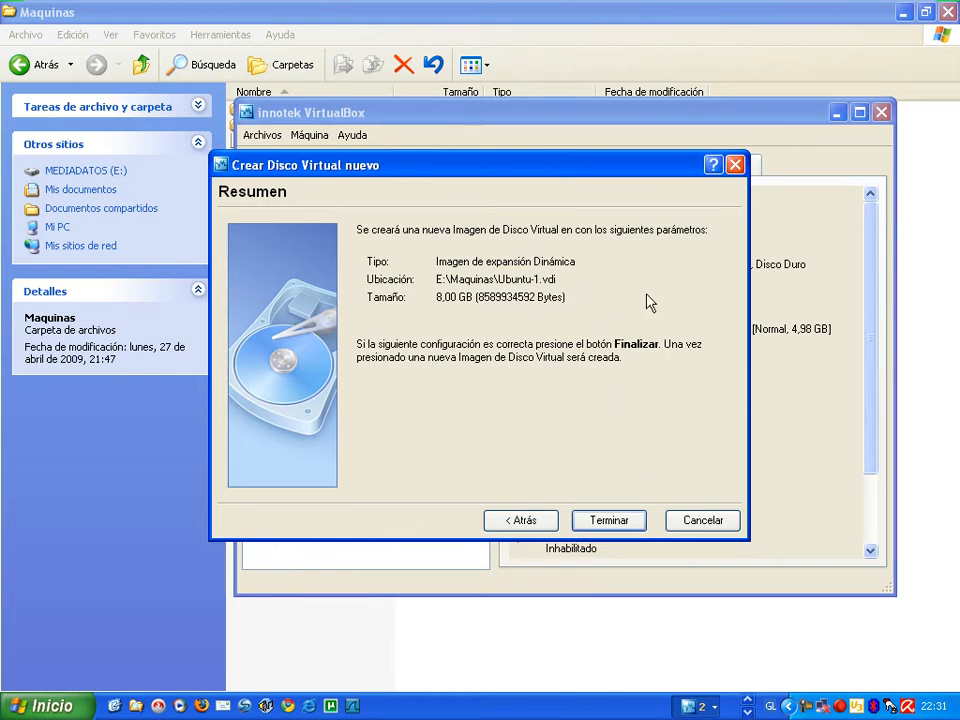
click(614, 522)
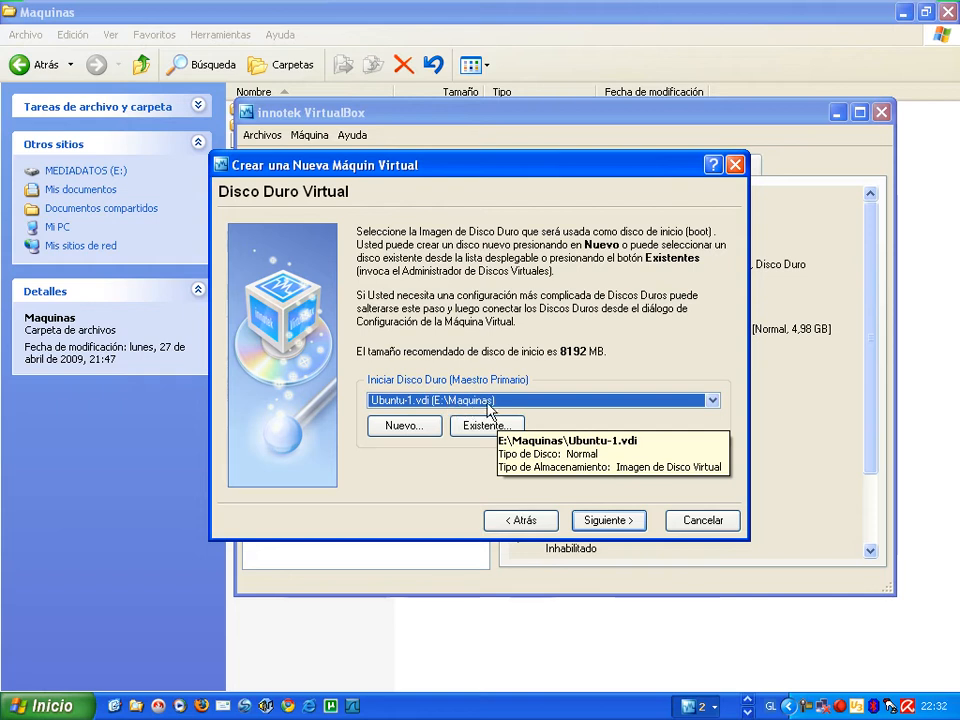
click(615, 526)
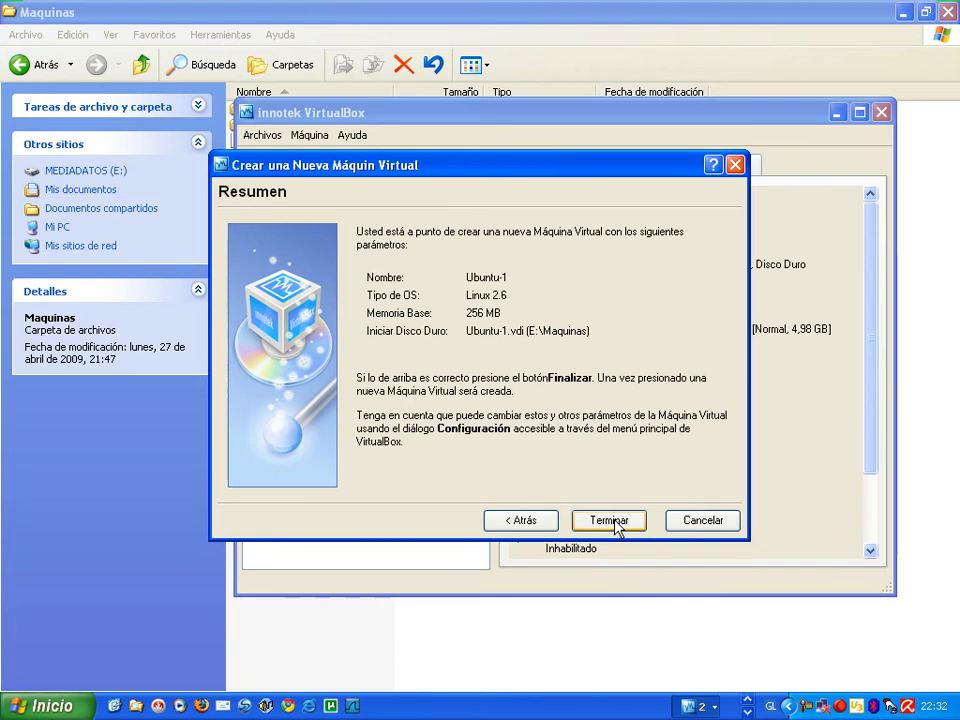
click(612, 521)
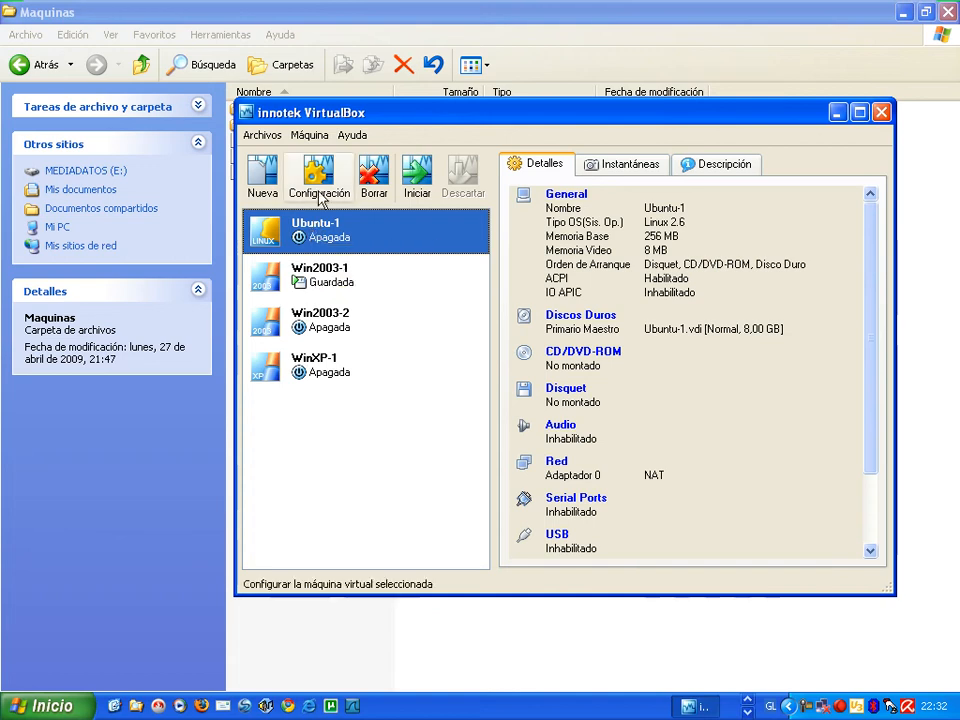
- Open the configuration of the Ubuntu-1 virtual machine
click(313, 279)
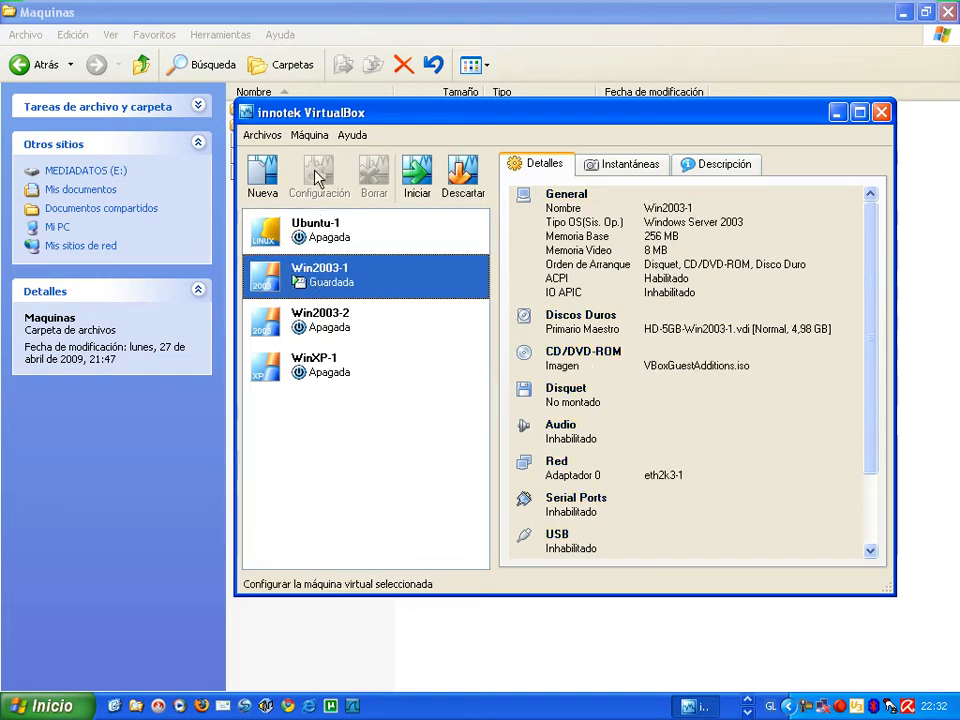
click(313, 236)
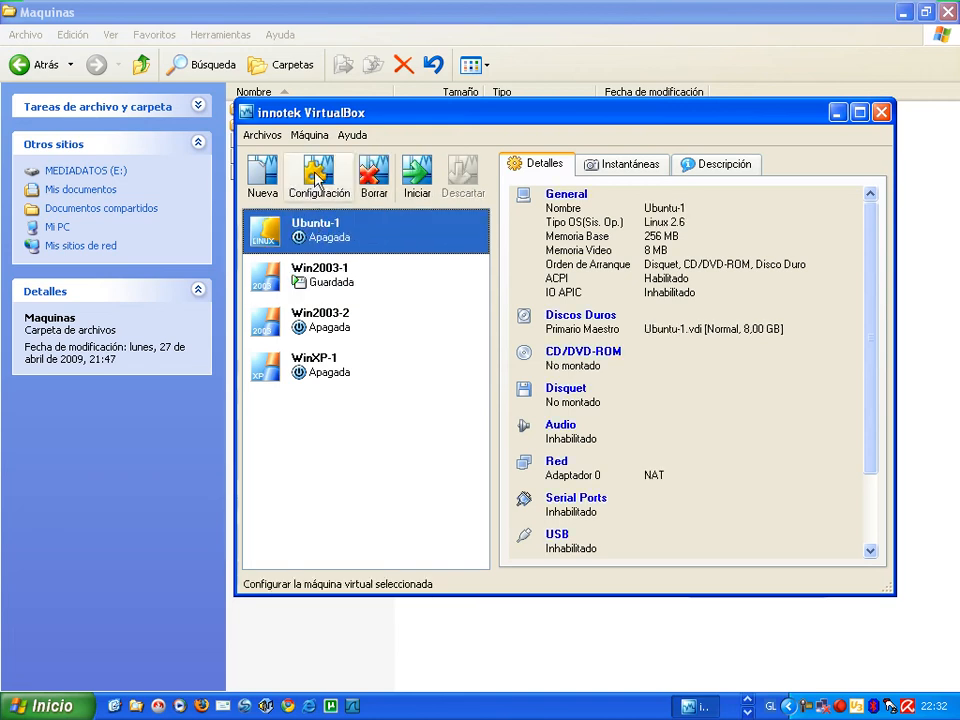
click(318, 177)
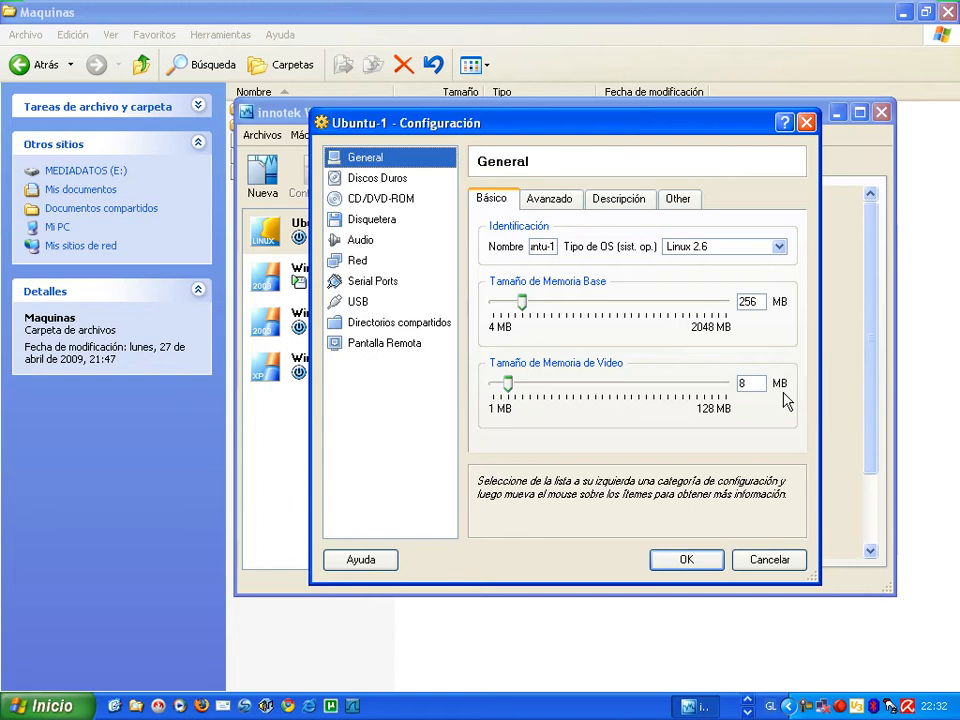
- Check the primary master hard disk assignment and the Ubuntu-1.vdi entry in the virtual disk manager without changing the selection
click(401, 186)
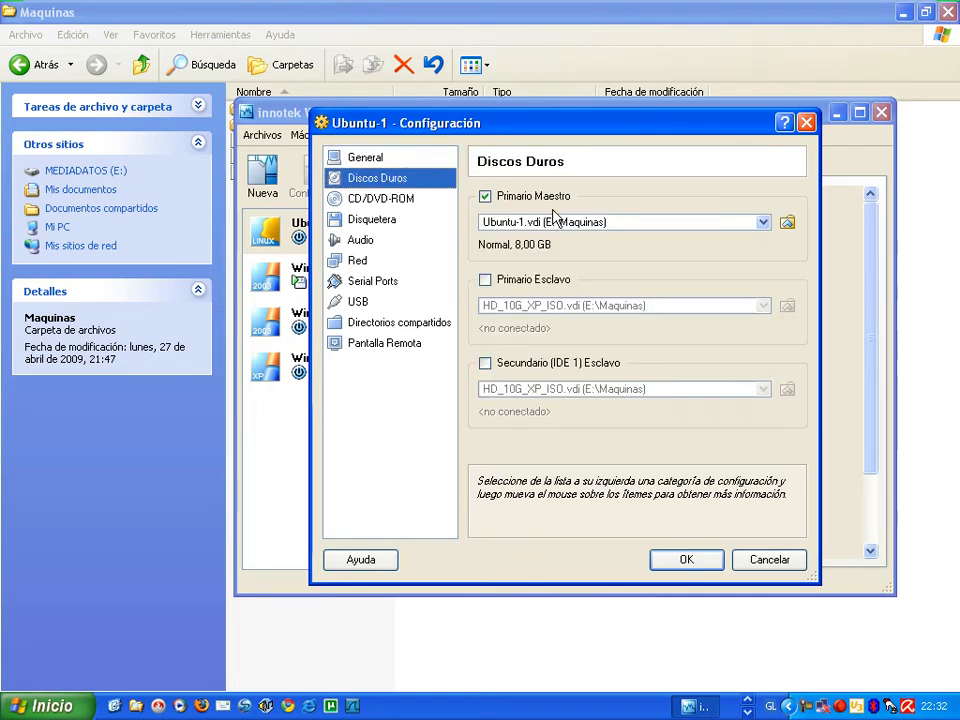
click(788, 224)
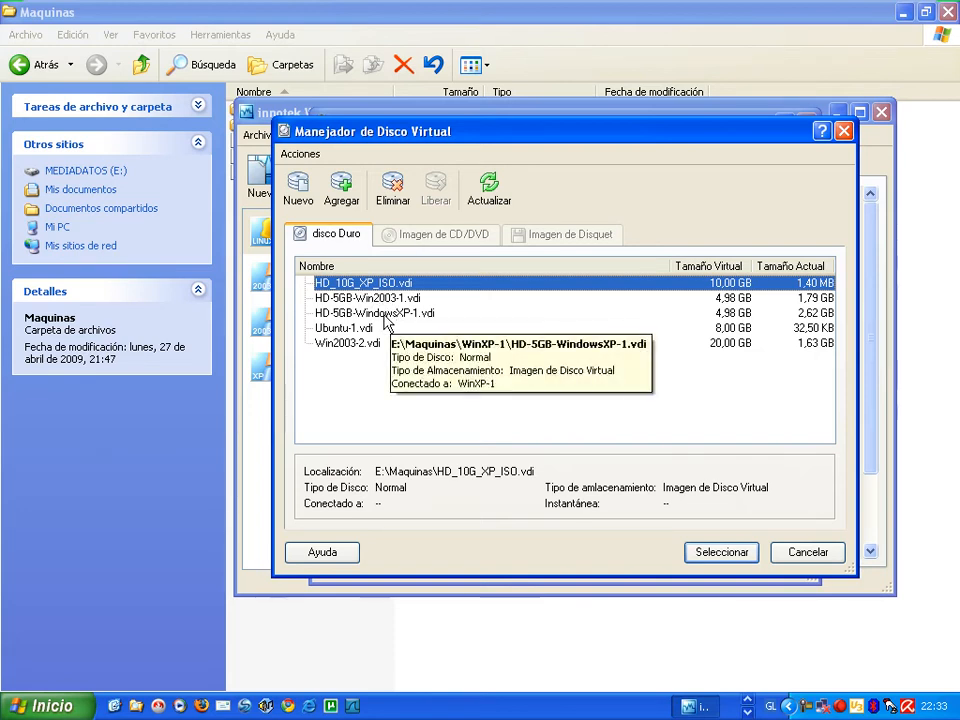
click(337, 330)
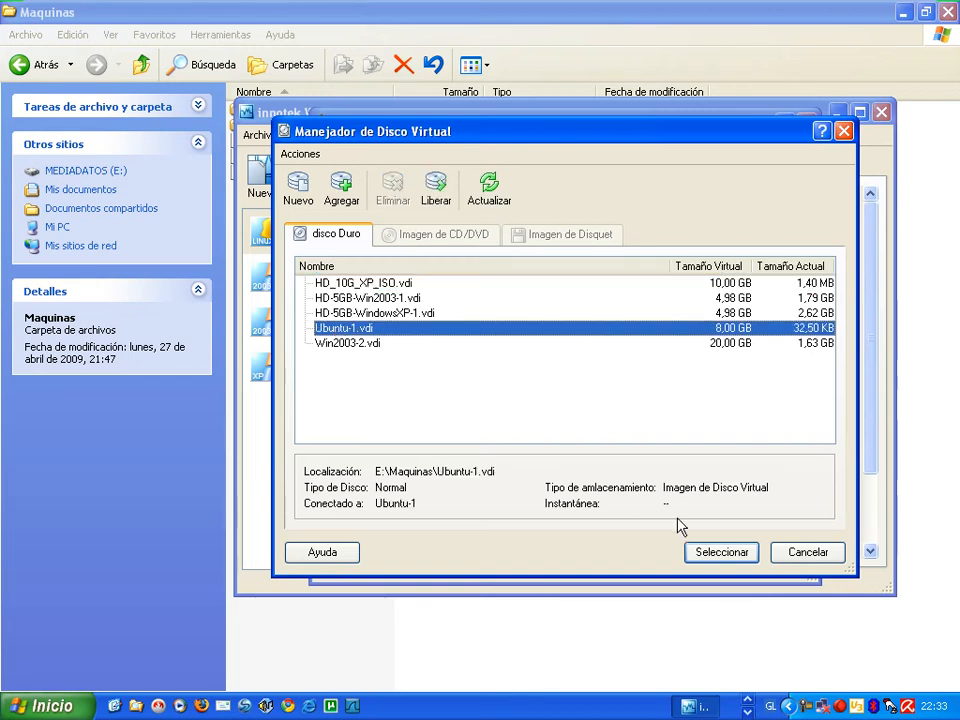
click(814, 559)
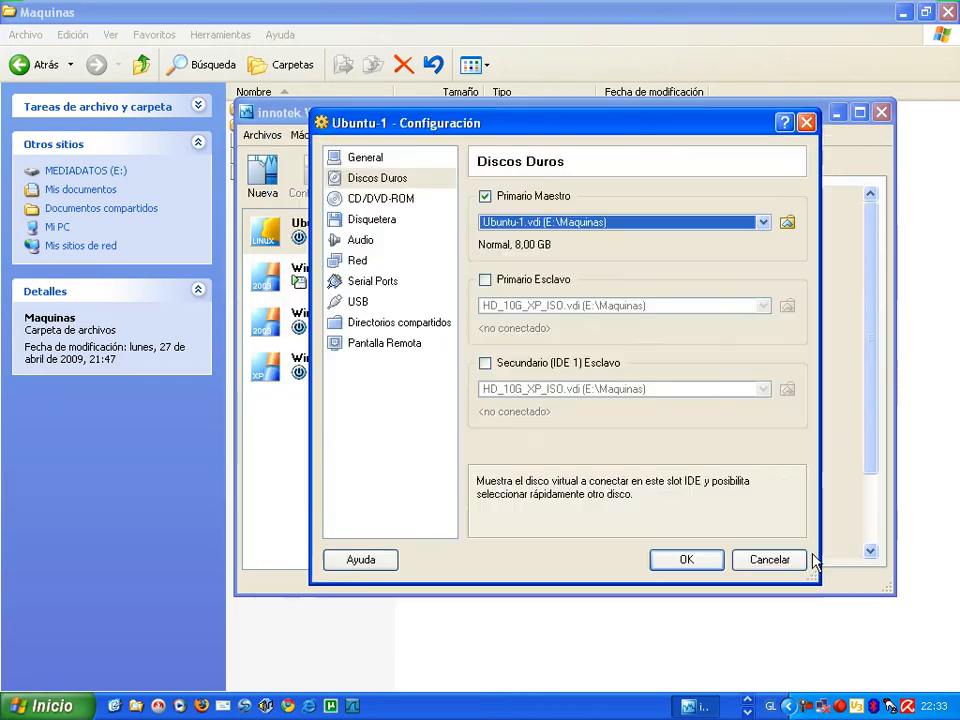
- Enable mounting of the CD/DVD unit from host drive D: and list the available host drives
click(386, 199)
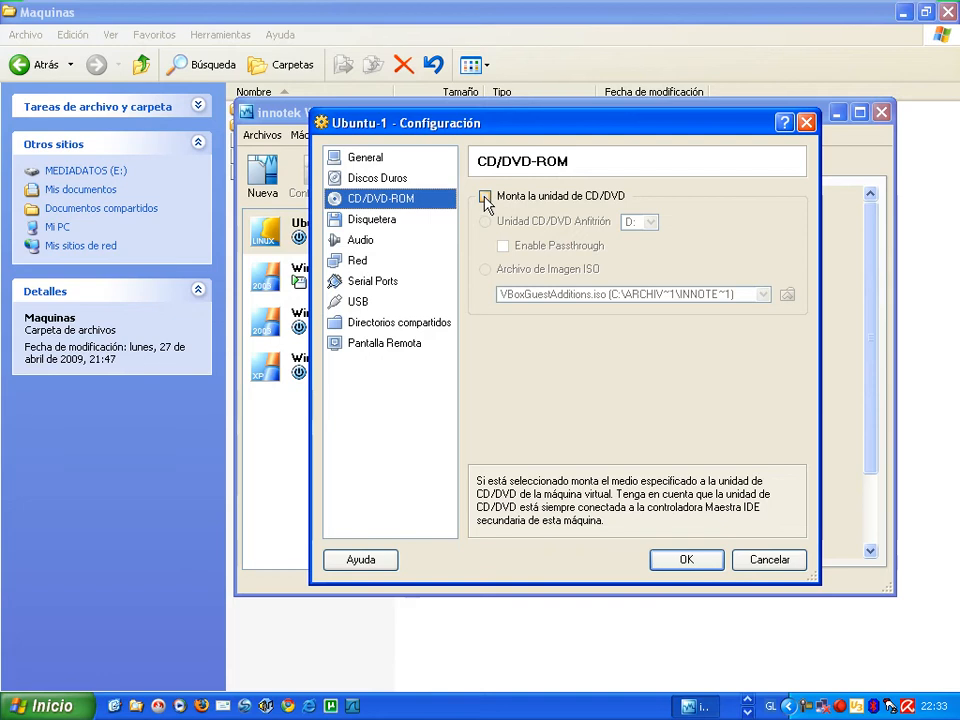
click(485, 198)
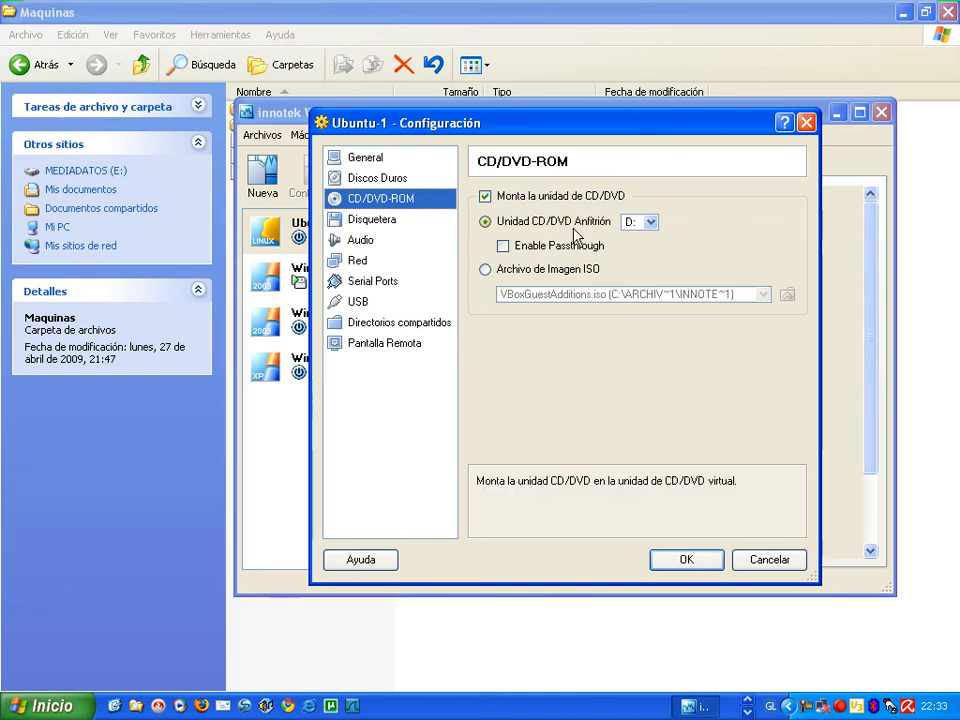
click(651, 223)
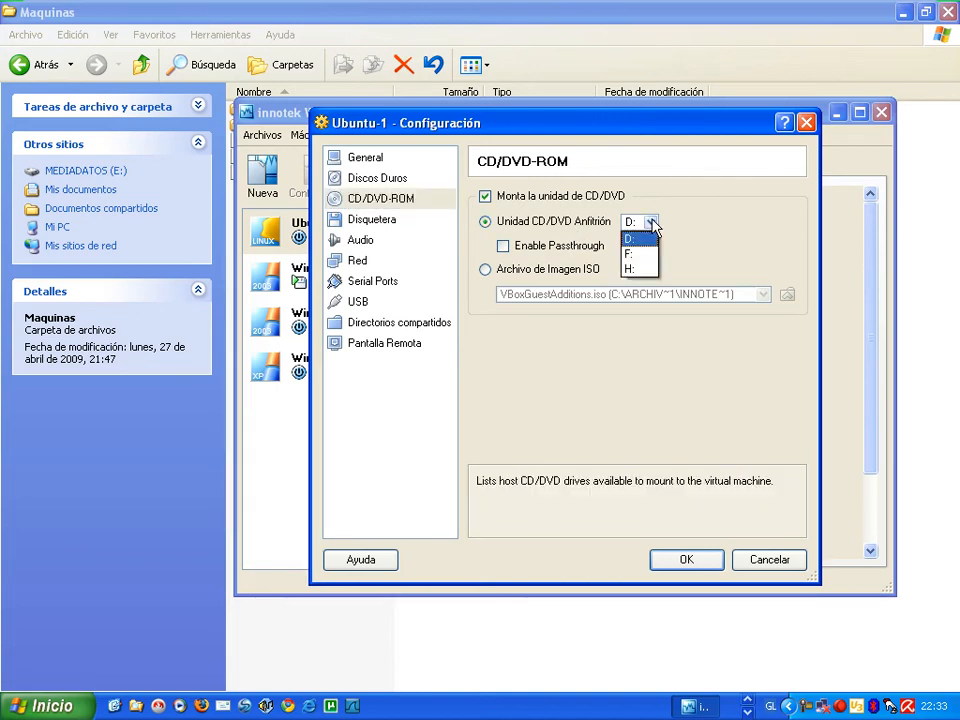
- Switch to Mi PC to check which drive letters the host's CD/DVD units use, and return to the Ubuntu-1 configuration
click(50, 706)
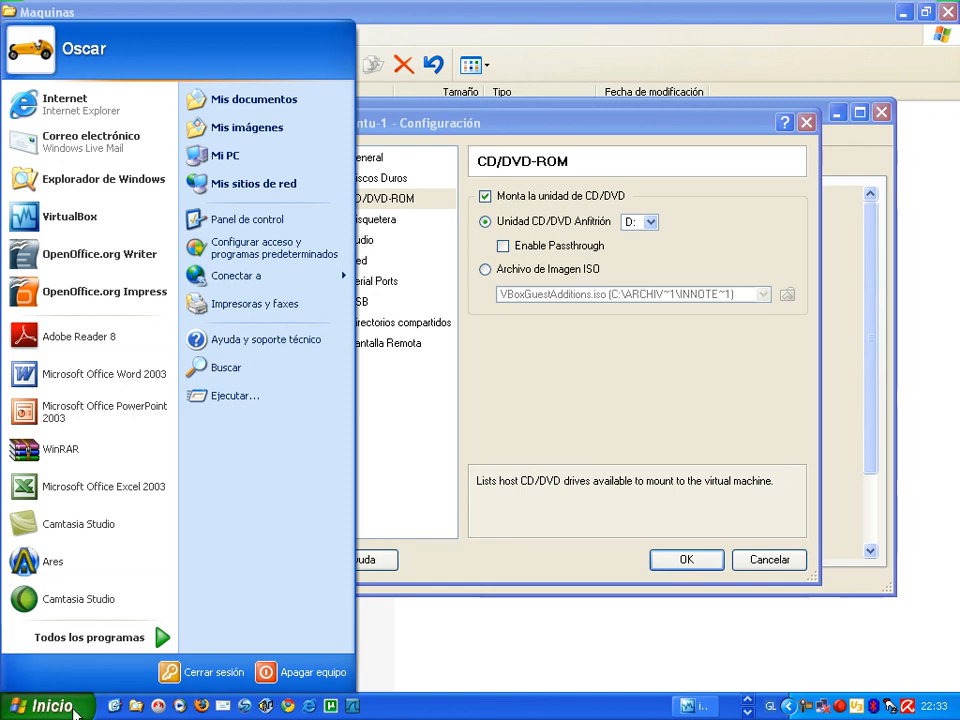
click(113, 706)
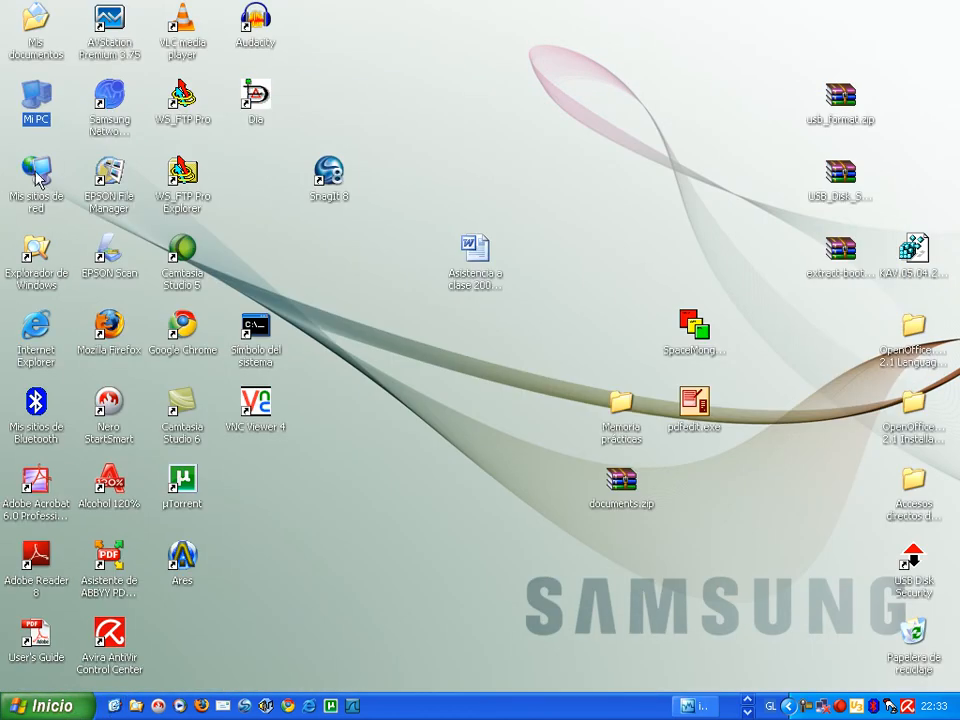
double_click(32, 93)
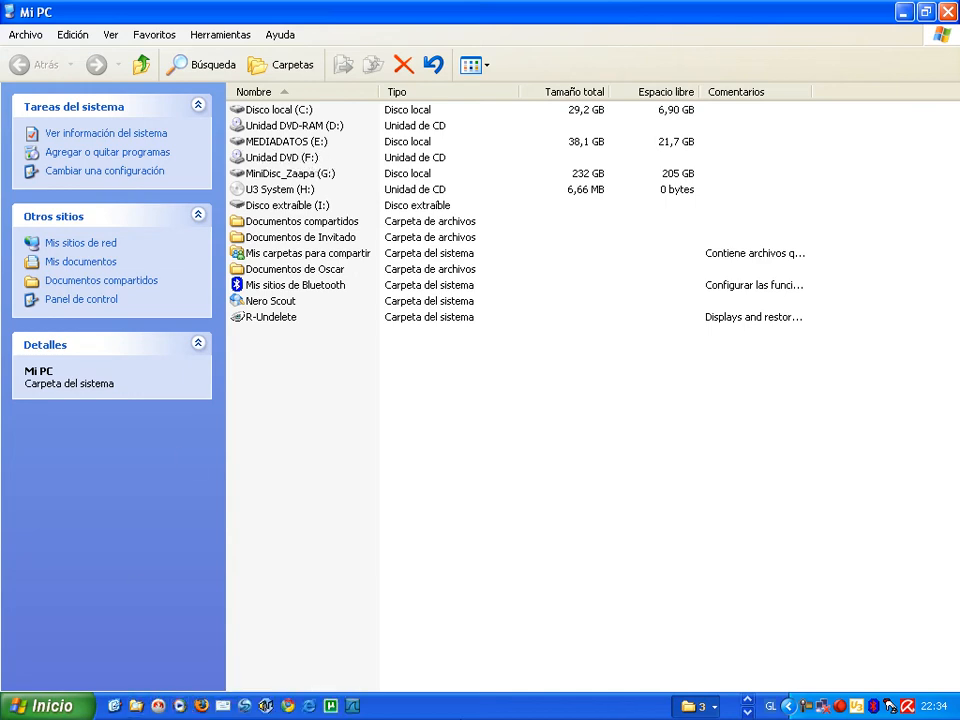
click(748, 713)
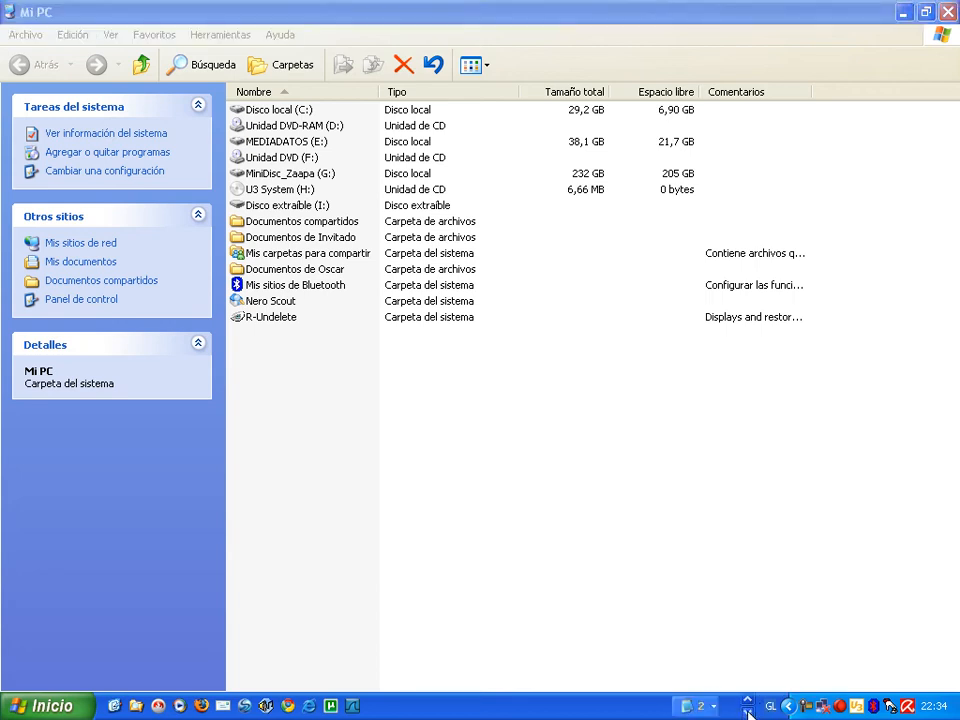
click(696, 709)
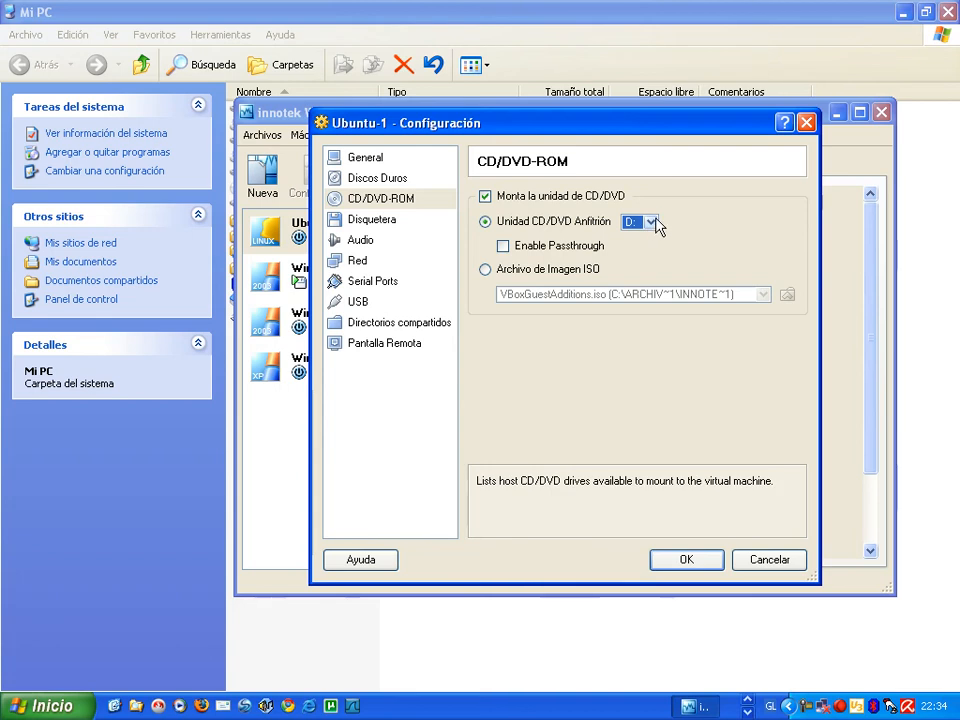
- Select F: as the host CD/DVD drive to mount in the Ubuntu-1 virtual machine
click(652, 224)
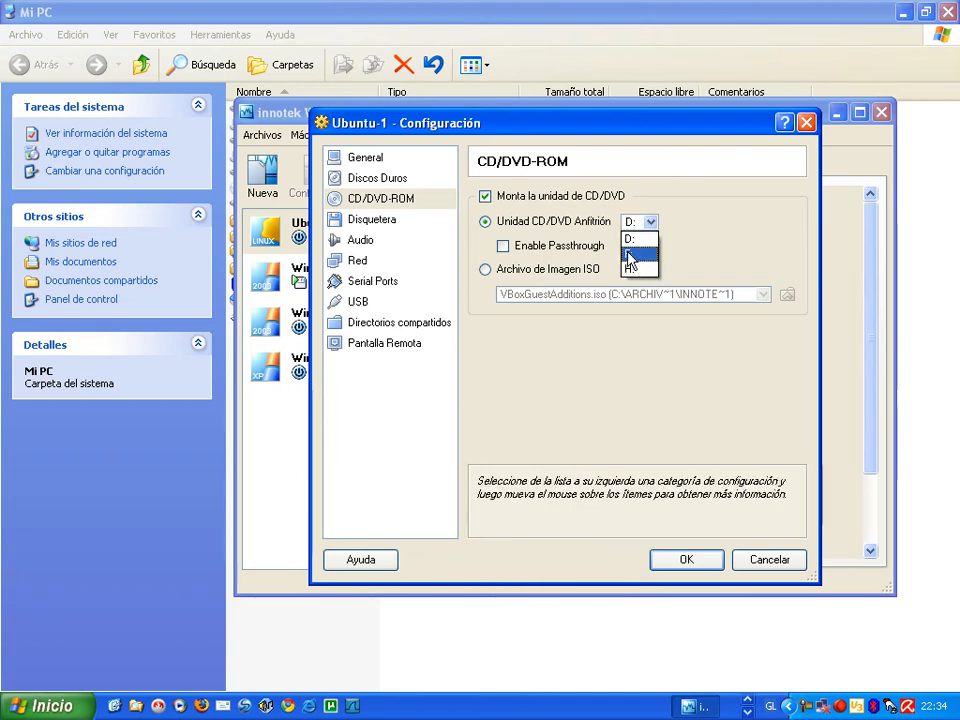
click(630, 256)
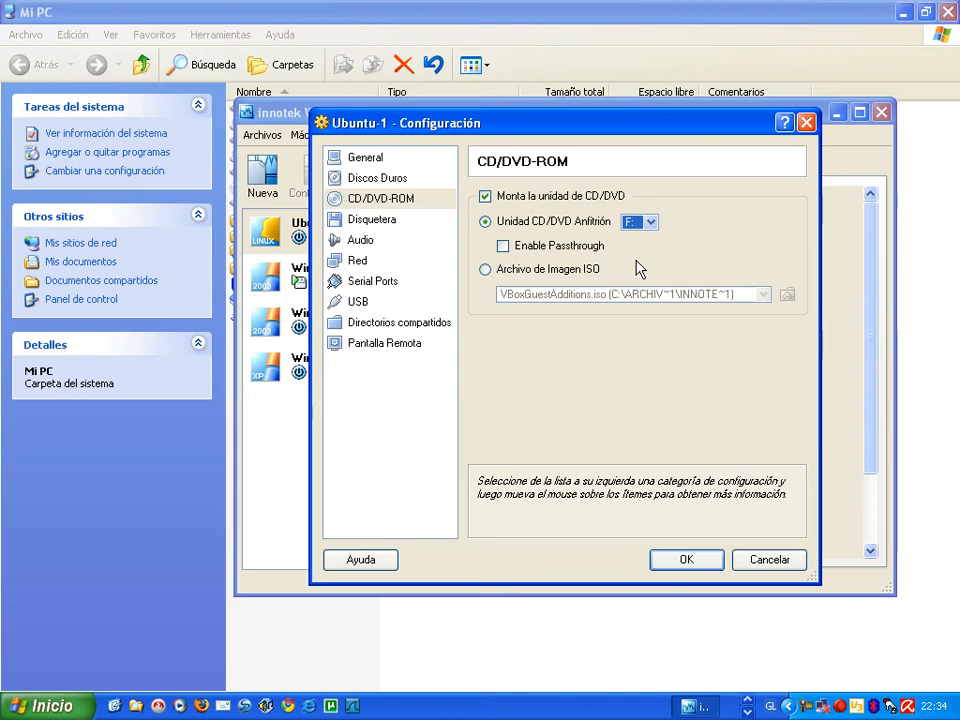
- Try the ISO image source for the CD/DVD unit, view the available images in the virtual disk manager, and return to the host drive option
click(486, 270)
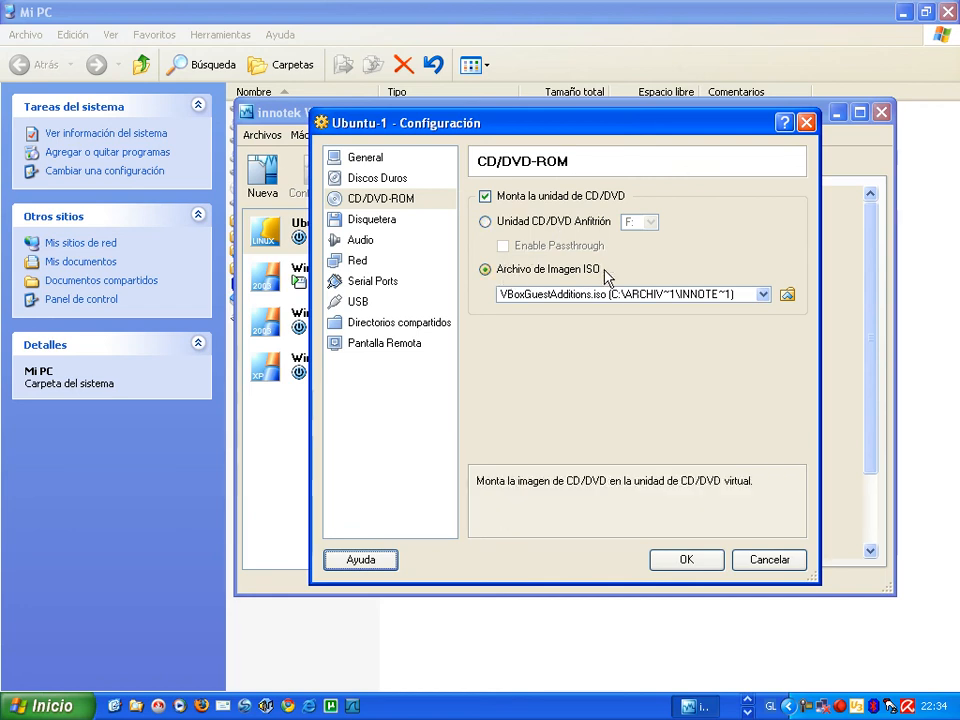
click(764, 295)
click(765, 295)
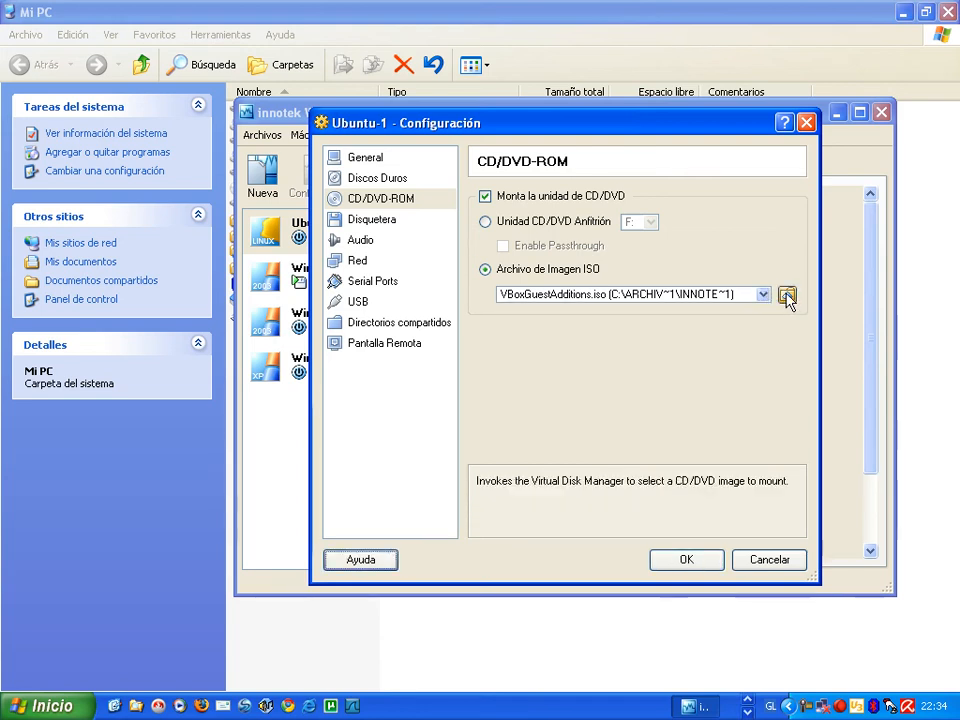
click(787, 296)
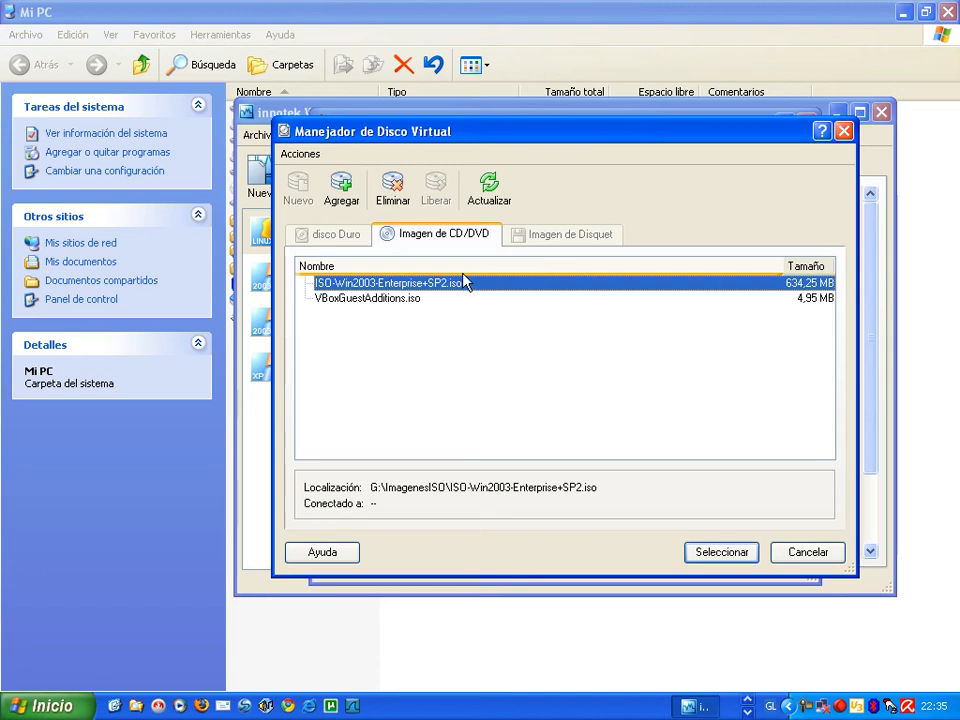
mouse_move(461, 309)
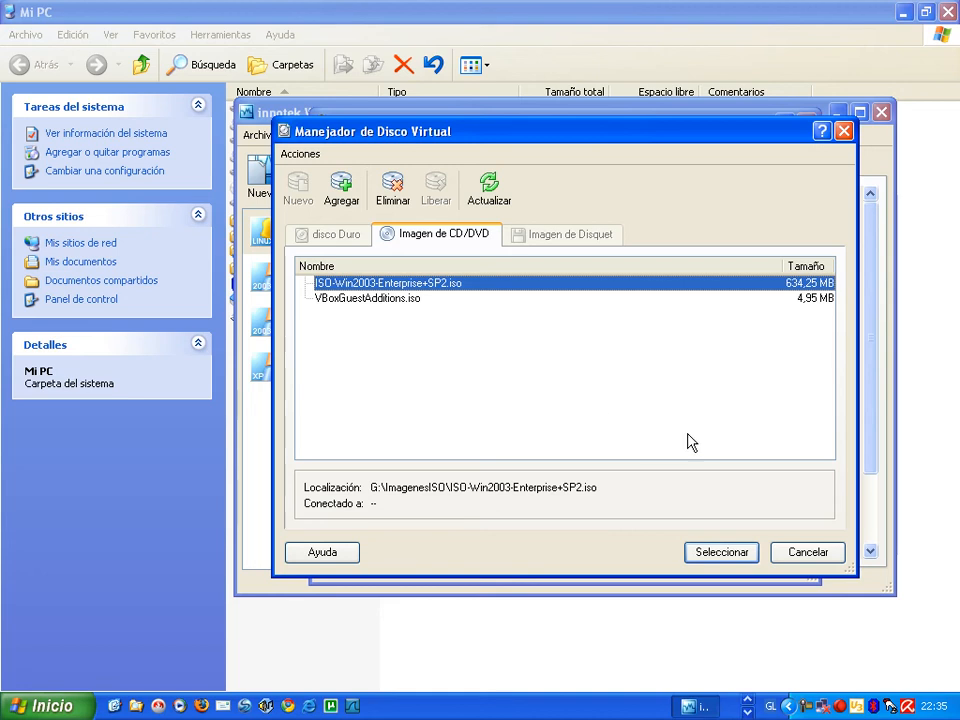
click(808, 553)
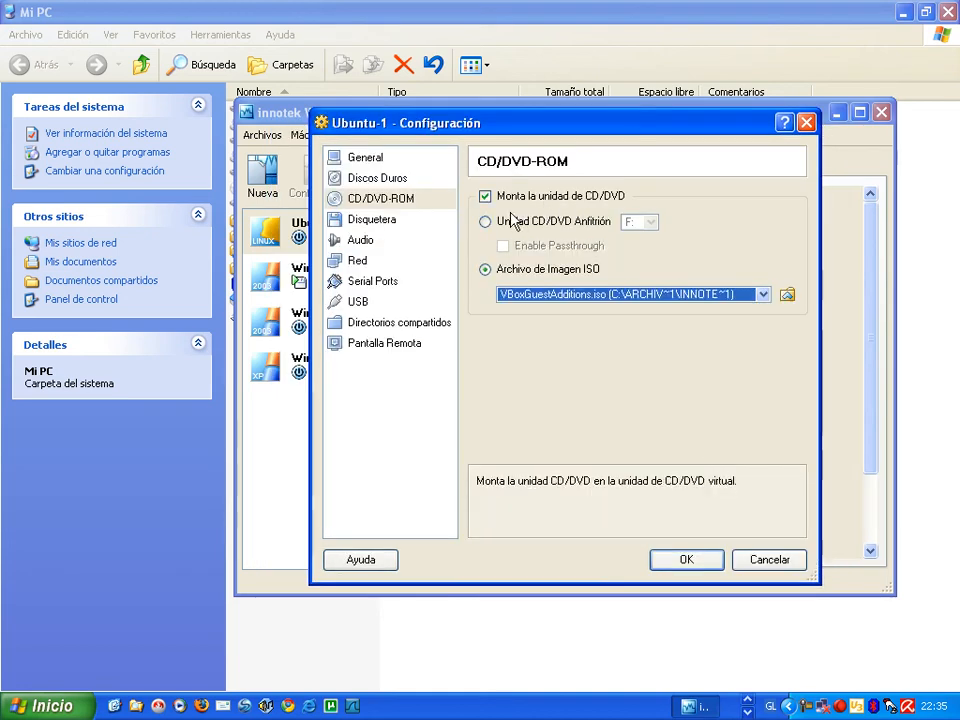
click(485, 221)
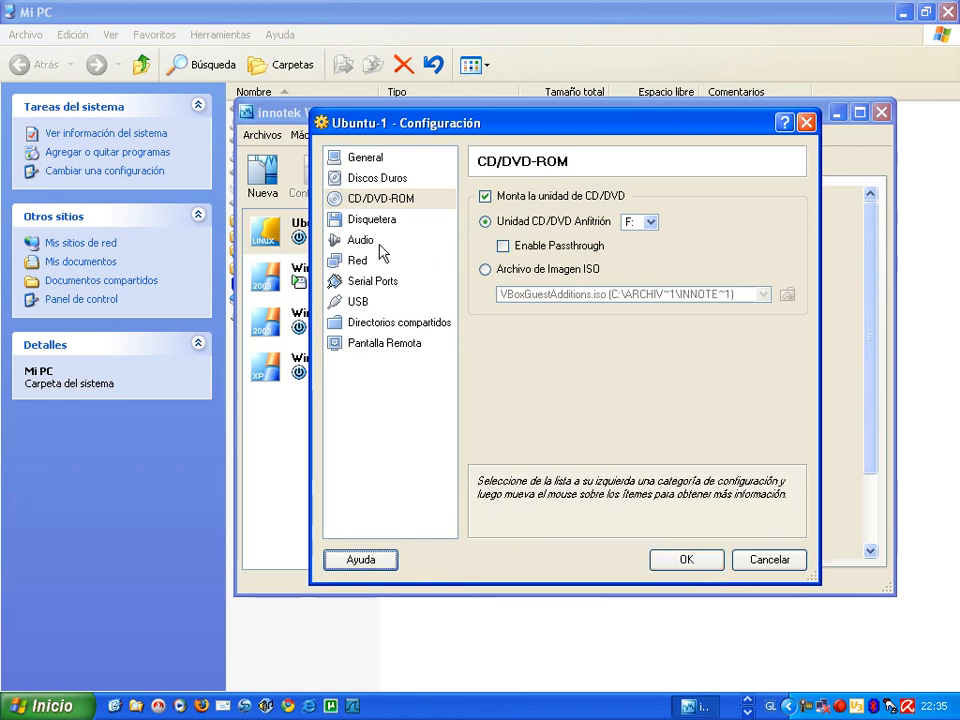
- Review the floppy and audio settings without enabling them, and connect network Adaptador 0 to Interface Anfitrión
click(359, 222)
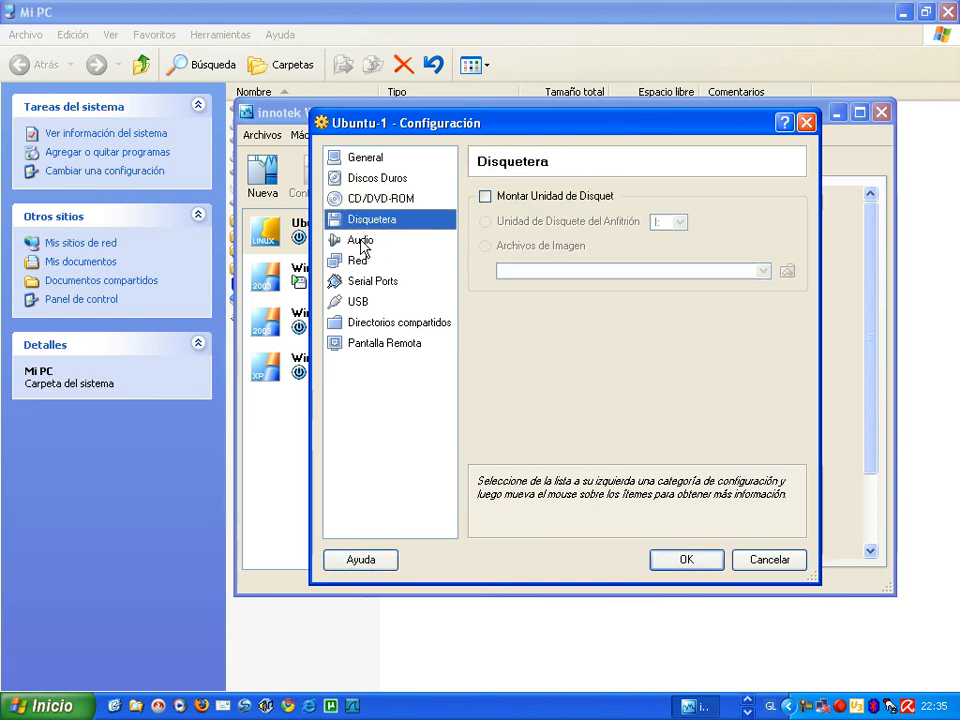
click(370, 242)
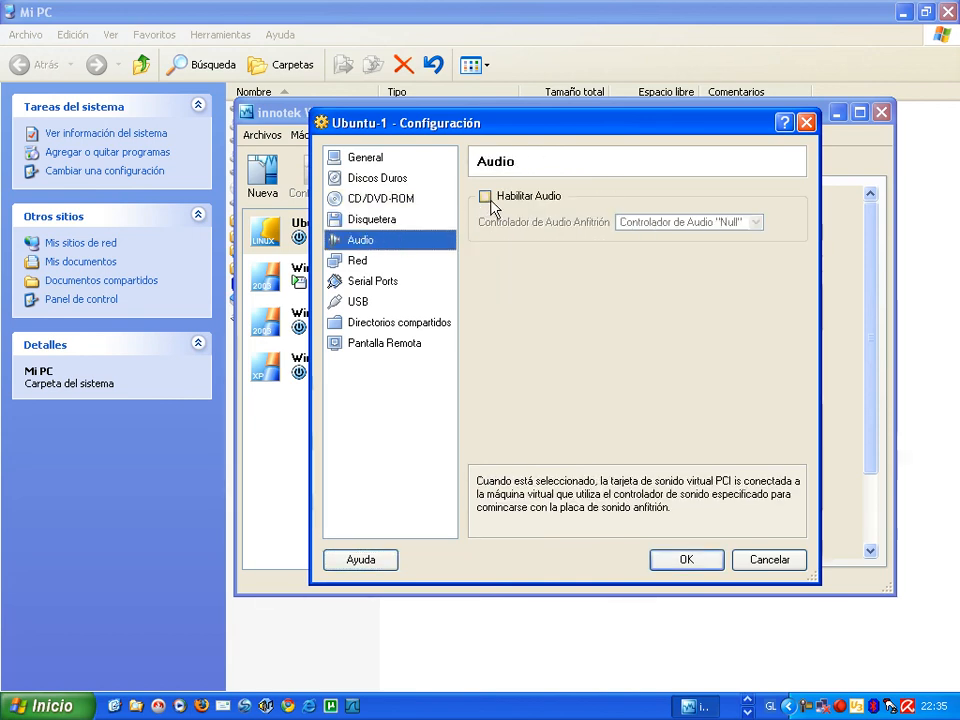
click(360, 261)
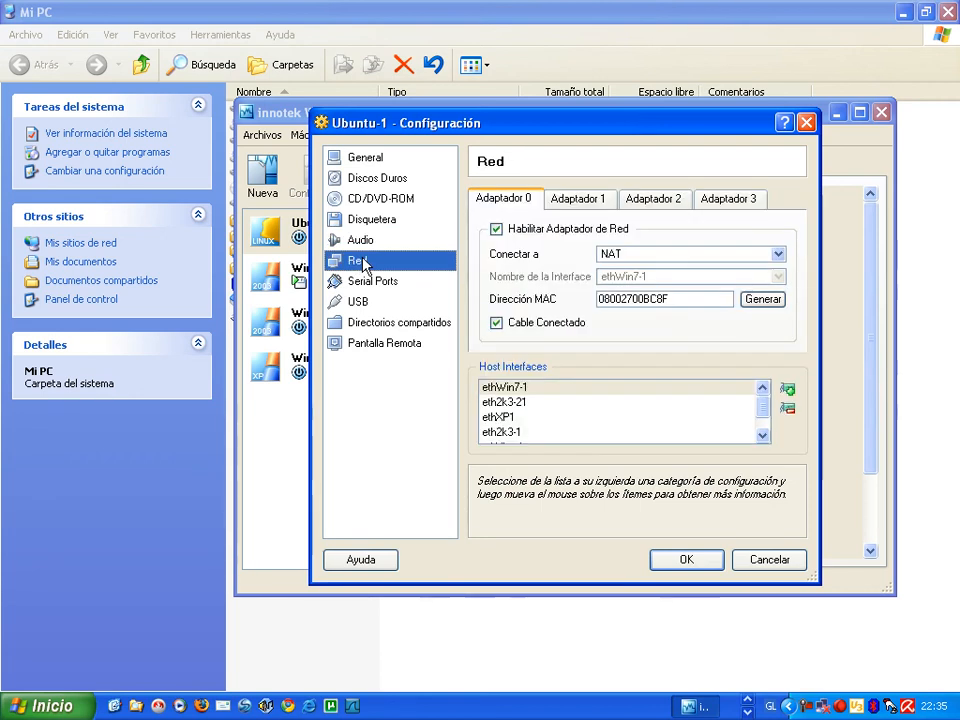
click(778, 255)
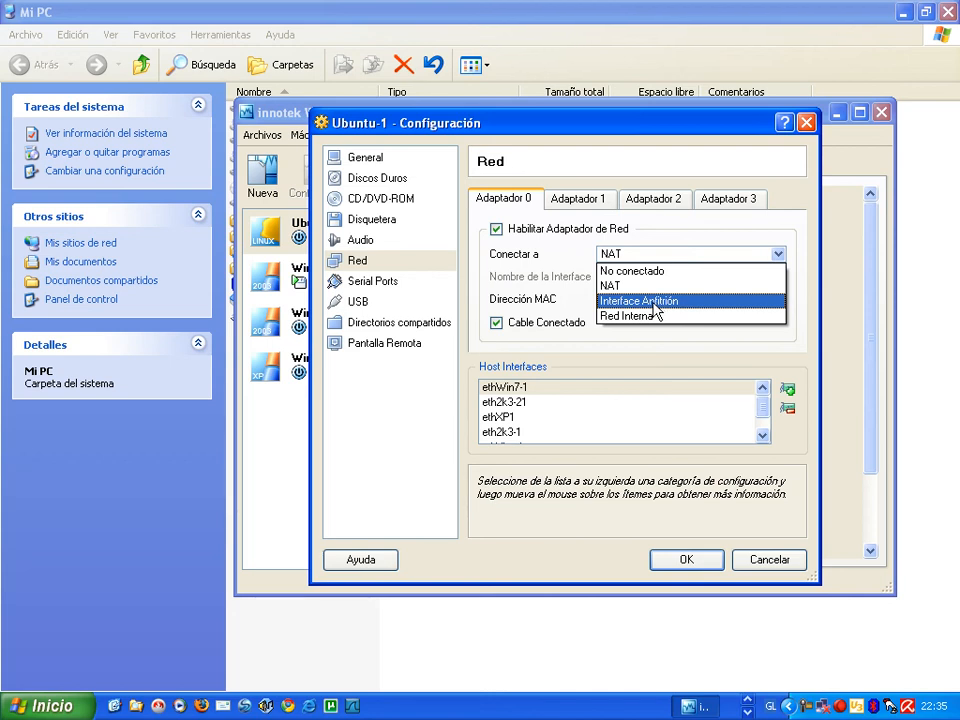
click(656, 302)
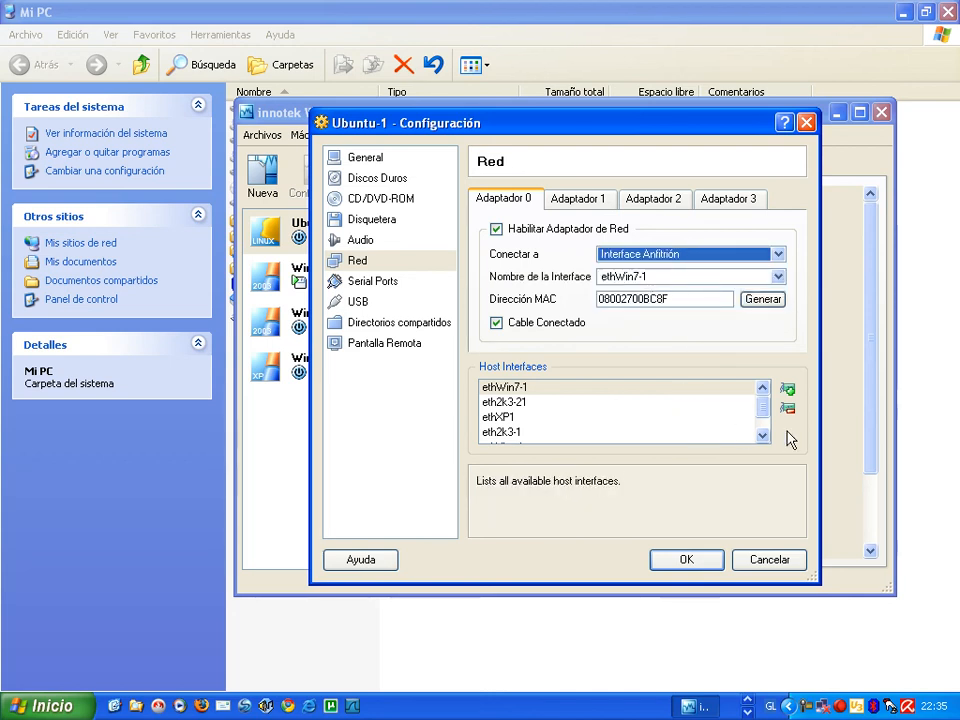
- Remove the existing ethUbuntu-1 entry from the host interfaces and confirm its removal
drag(763, 412, 761, 428)
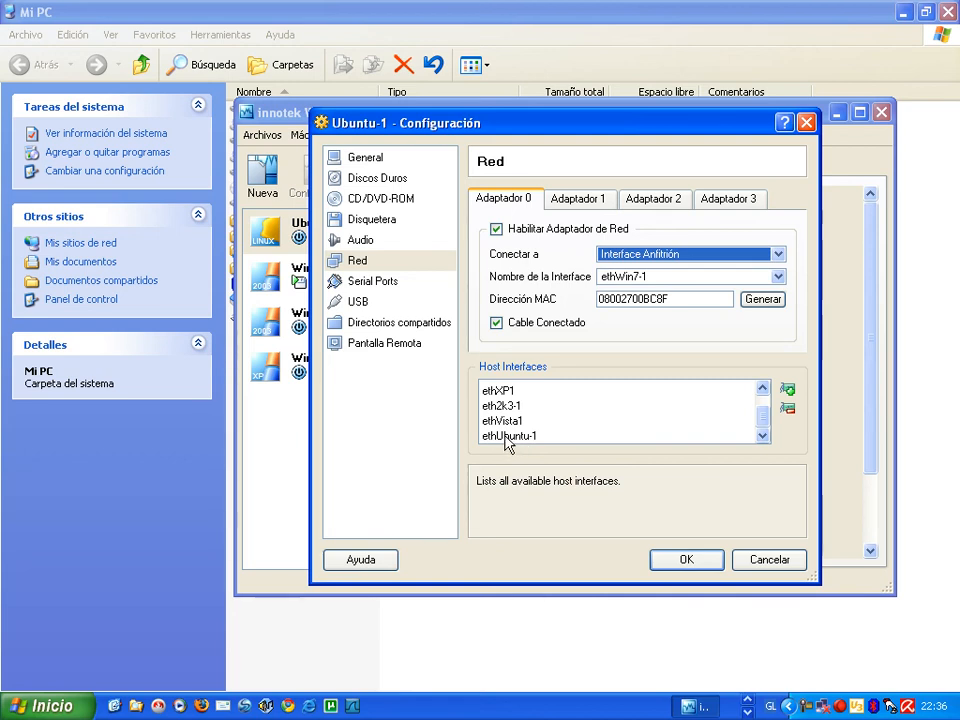
click(508, 437)
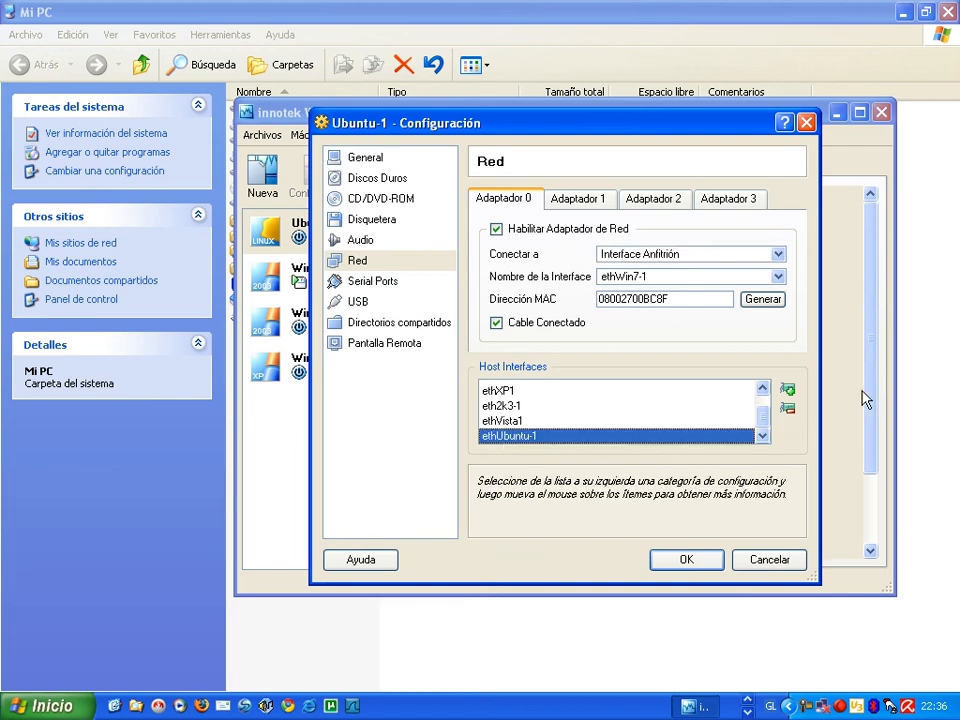
click(787, 409)
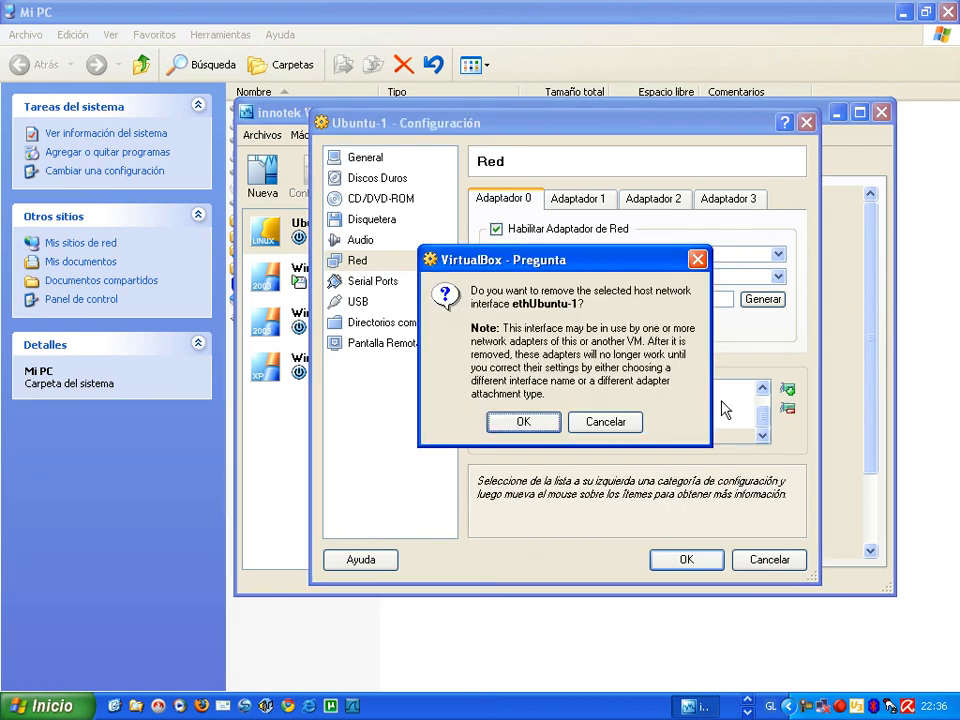
click(539, 425)
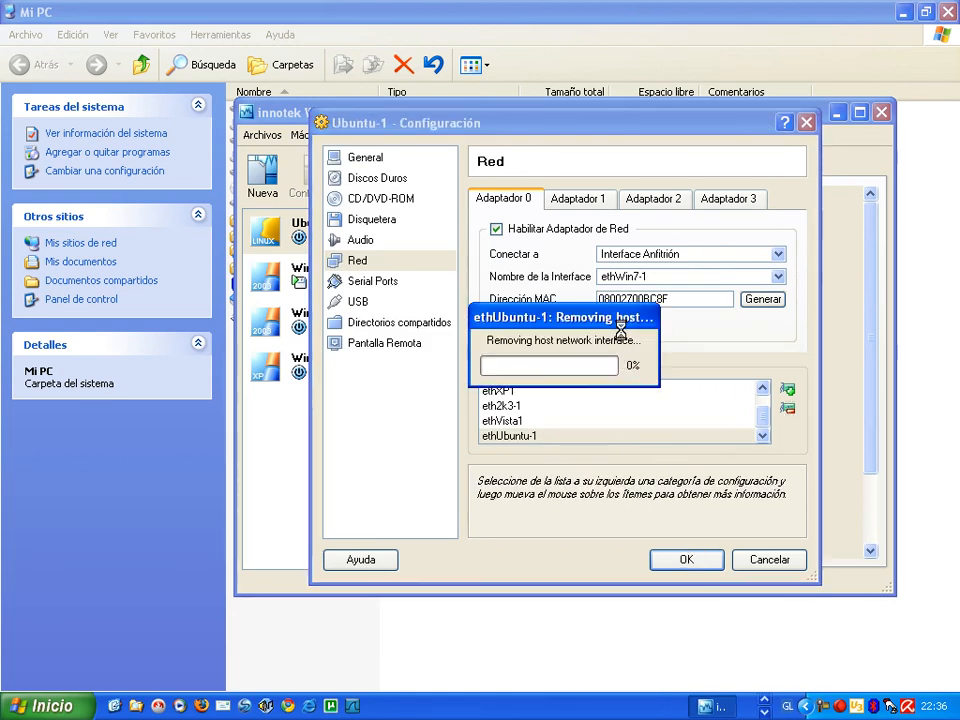
- Add a host interface named ethUbuntu-1 and continue the VirtualBox TAP Adapter hardware installation despite the Windows logo test warning
click(763, 389)
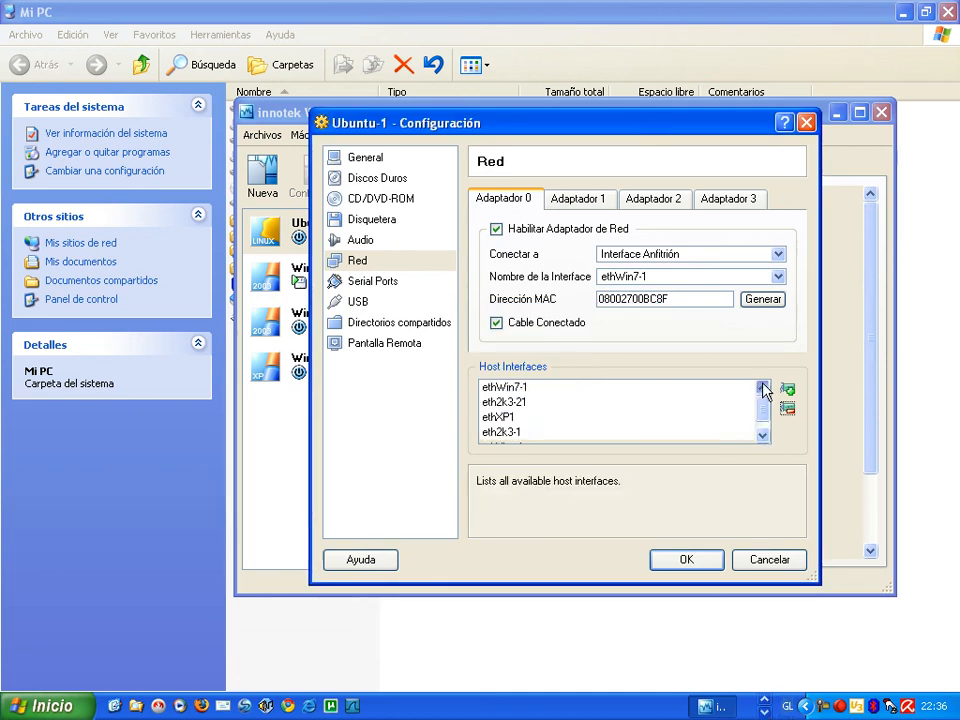
click(763, 436)
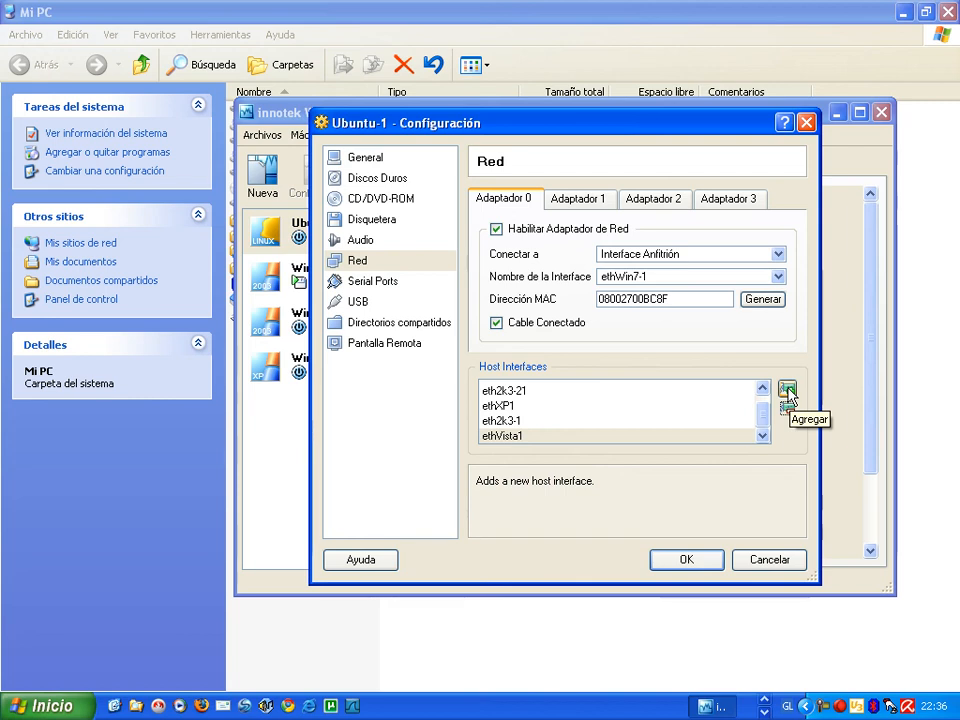
click(788, 391)
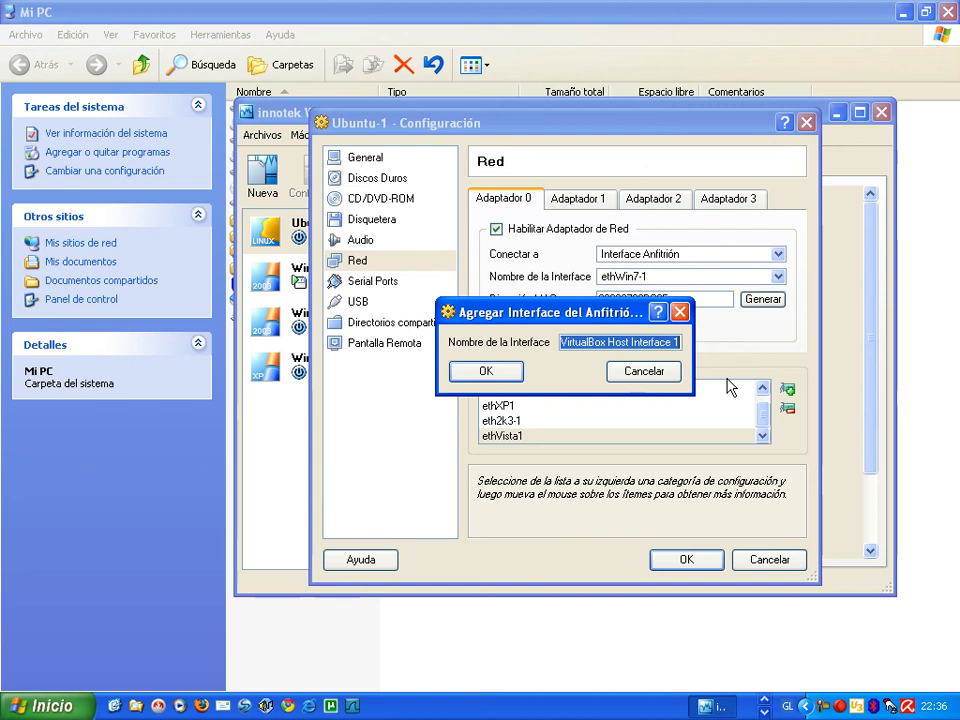
text(E)
key(BackSpace)
key(BackSpace)
text(e)
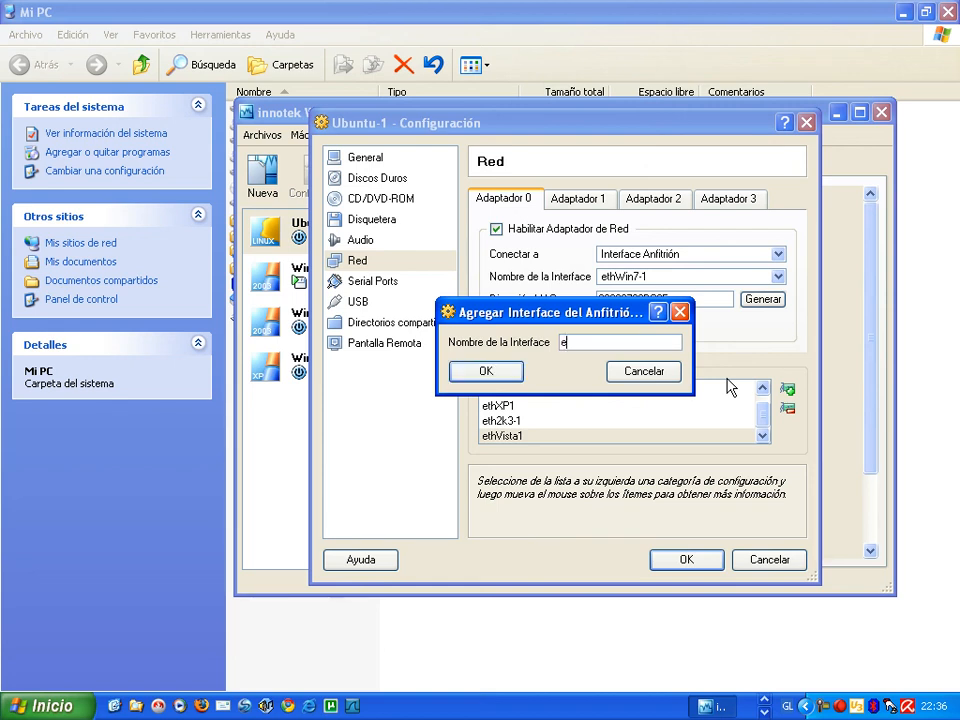
text(thUbun)
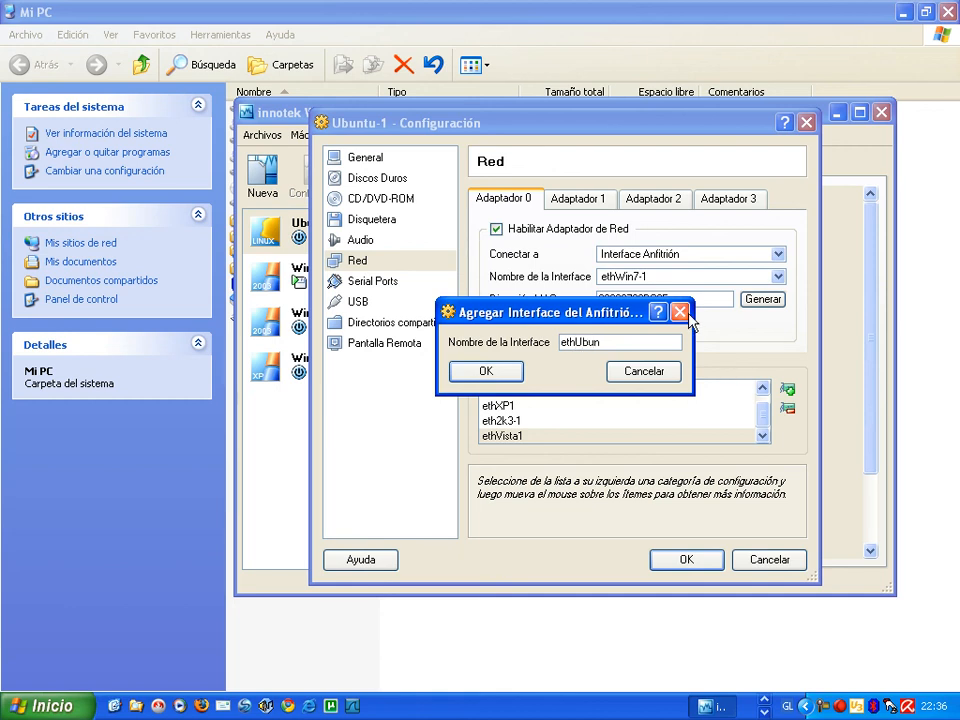
text(tu-1)
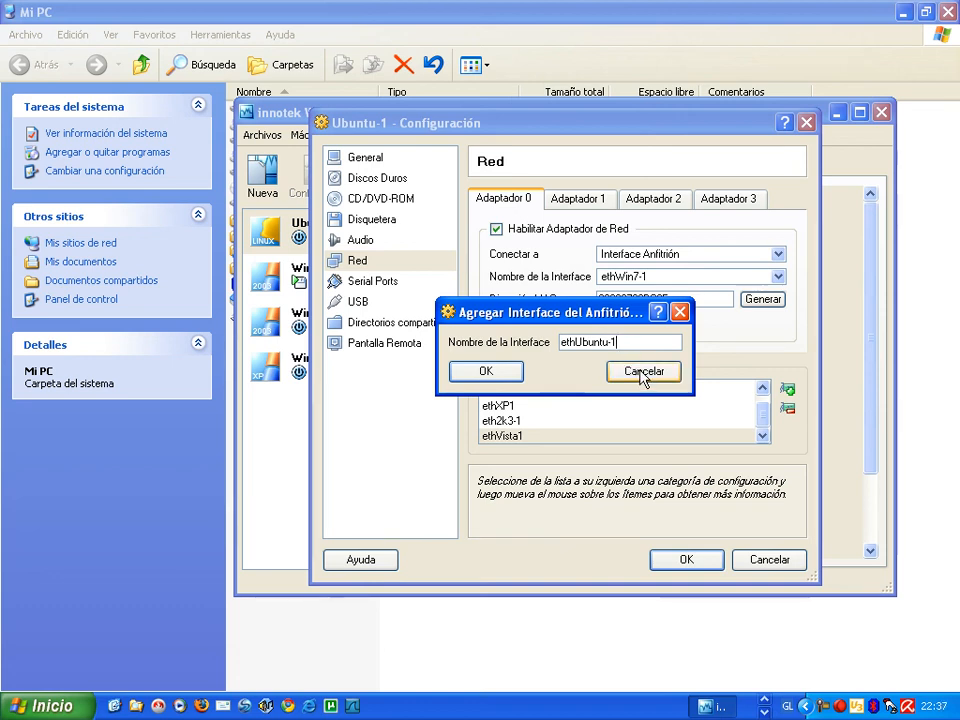
click(507, 374)
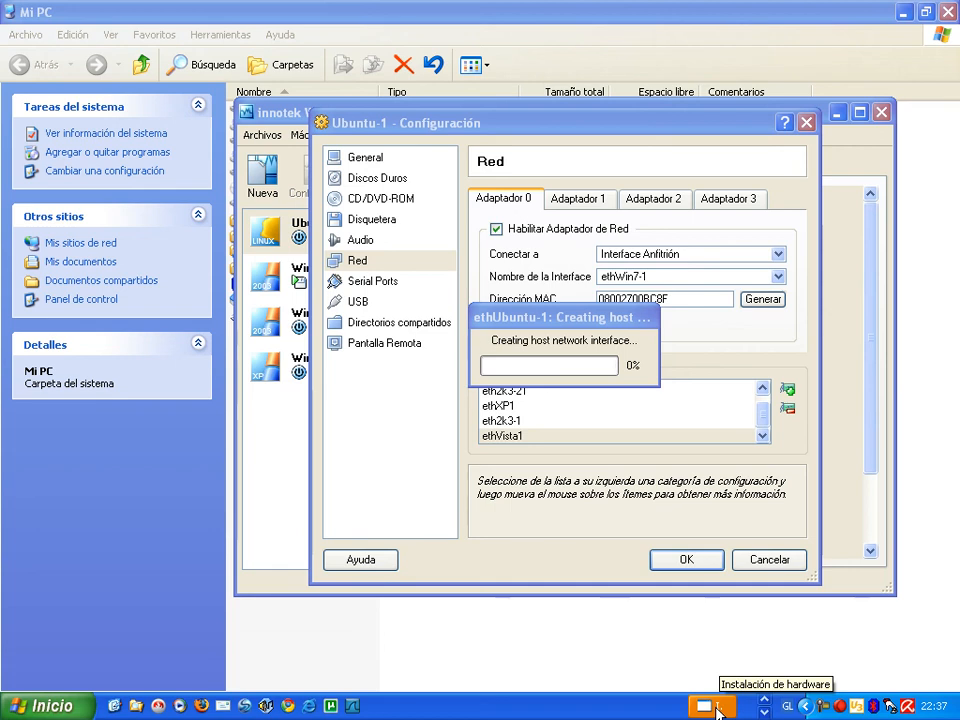
click(717, 707)
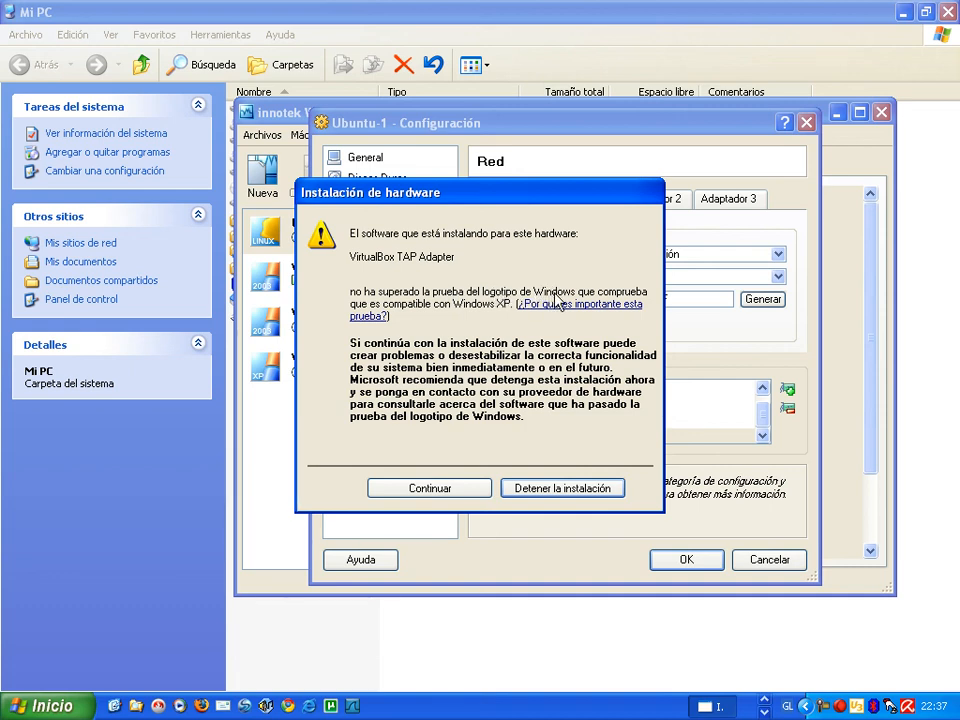
click(437, 489)
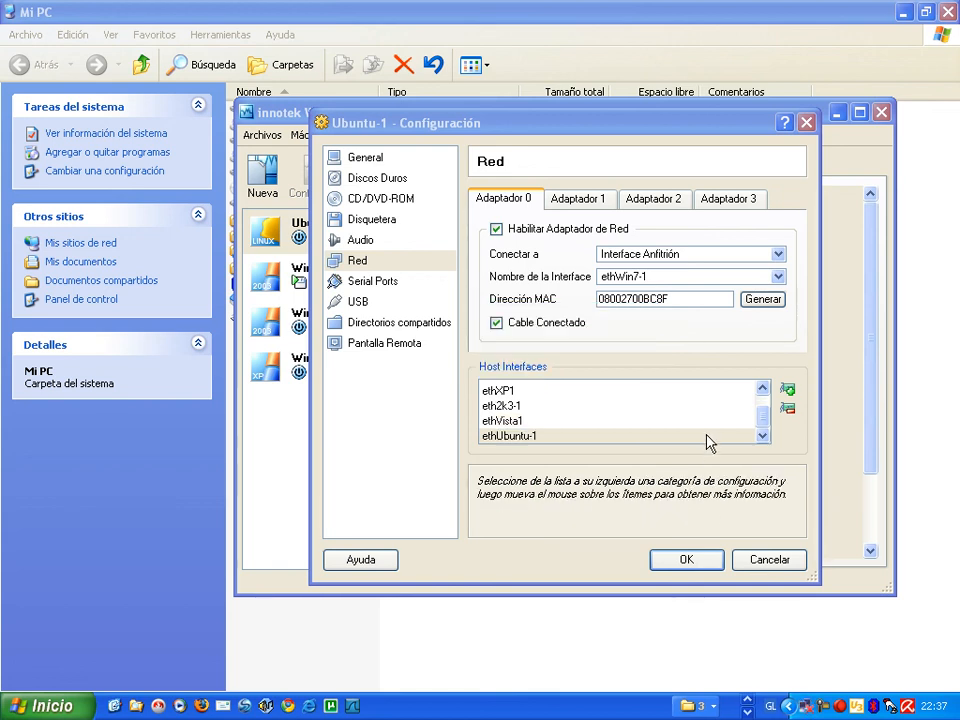
- Assign the ethUbuntu-1 interface to network Adaptador 0 and generate a new MAC address for it
click(525, 437)
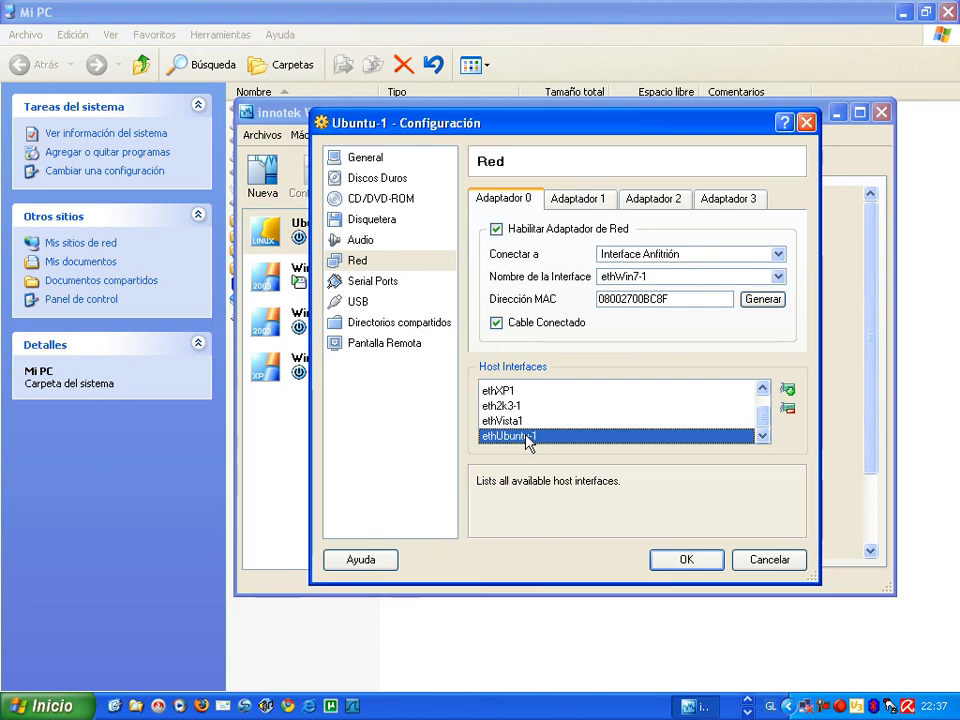
click(778, 277)
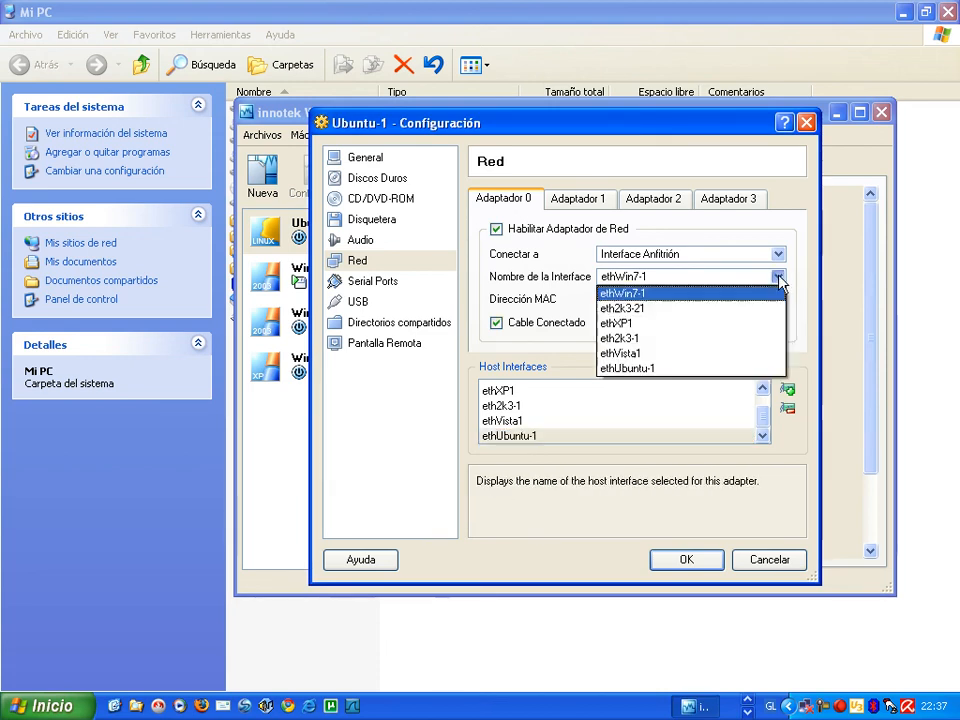
click(645, 372)
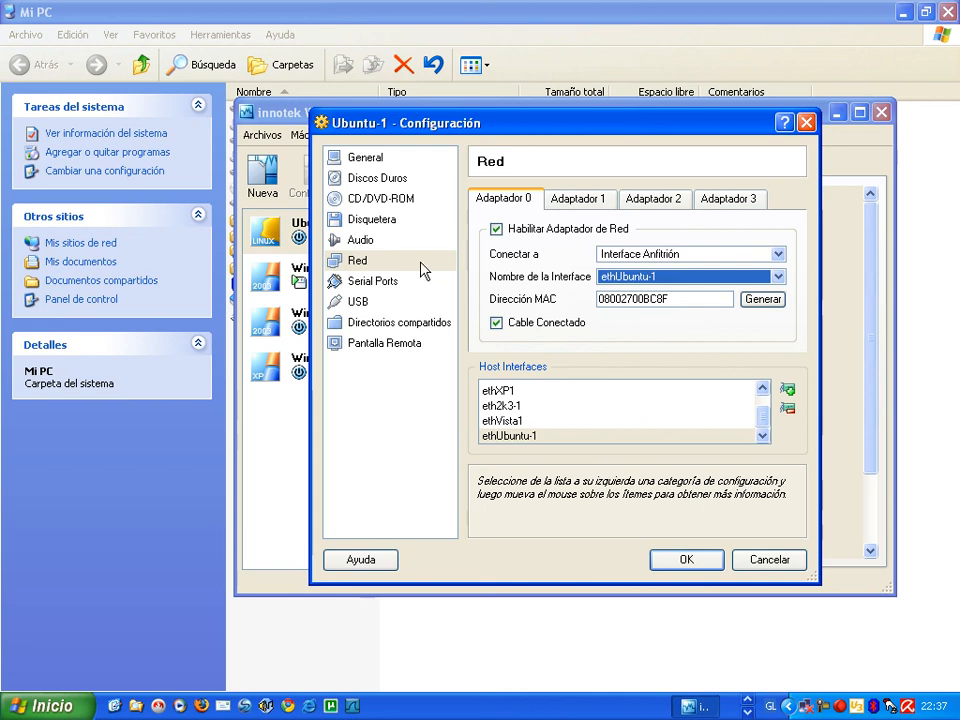
click(763, 302)
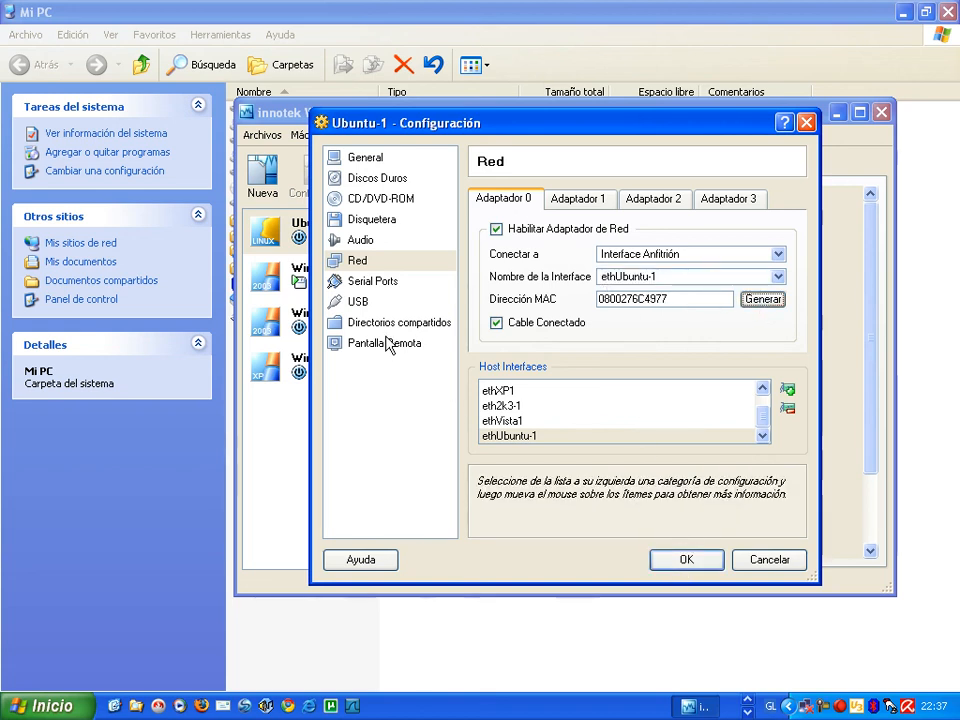
- Enable the USB controller, disable it again, and save the Ubuntu-1 configuration
click(355, 302)
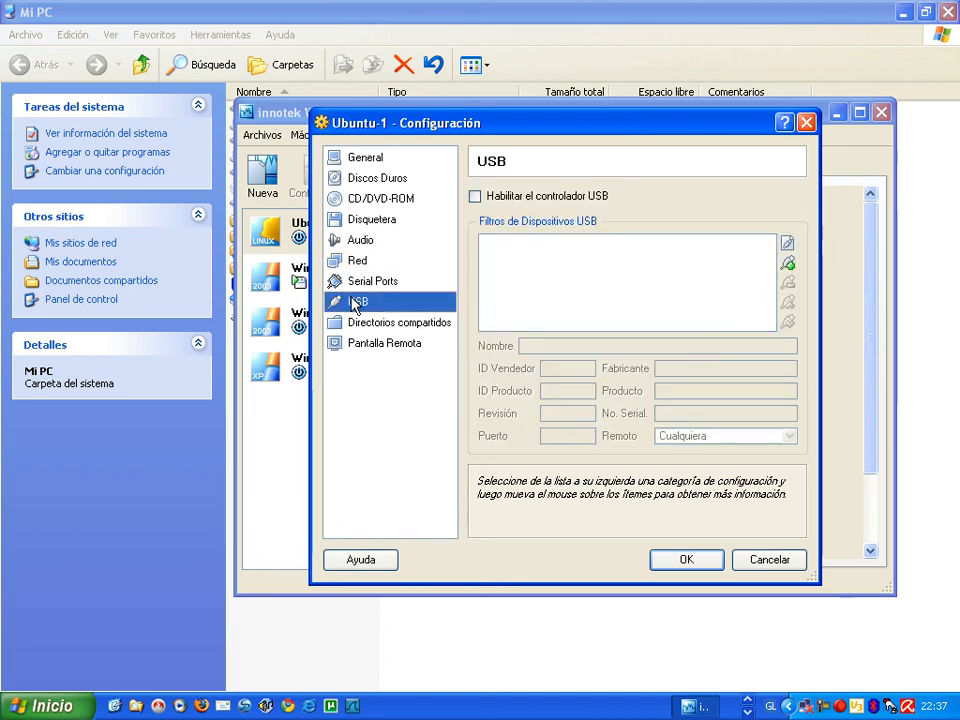
click(476, 198)
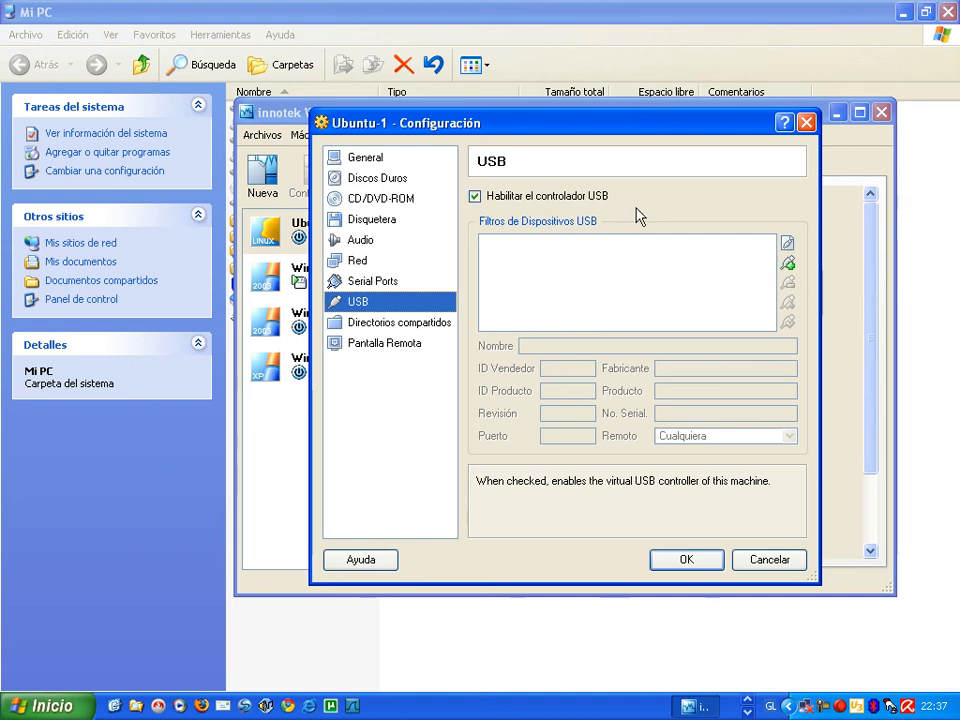
click(476, 197)
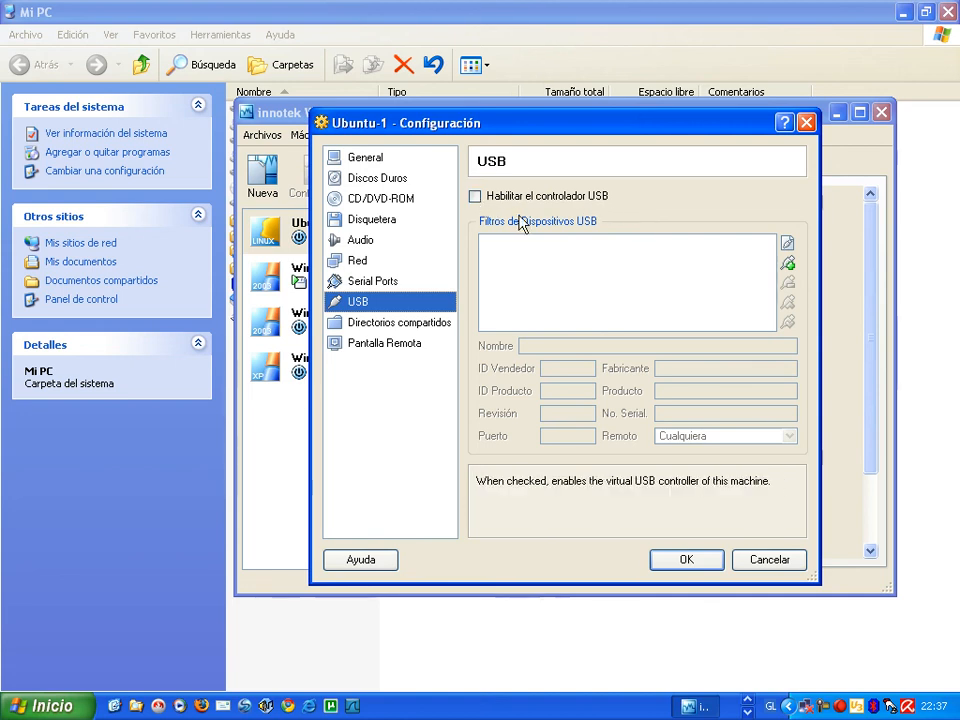
click(693, 561)
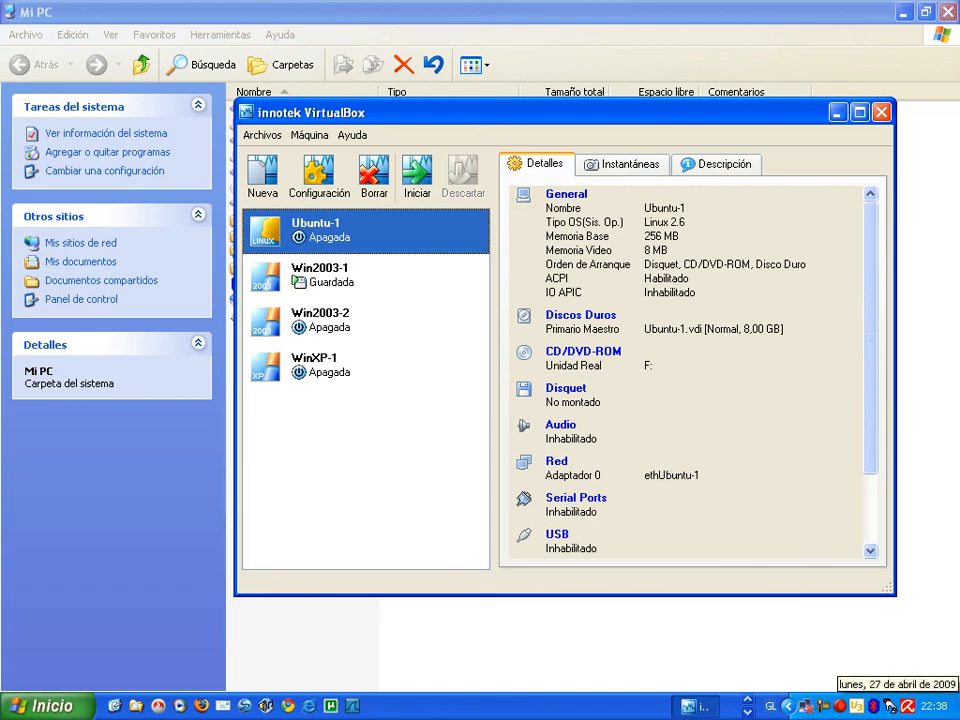
click(823, 708)
right_click(823, 708)
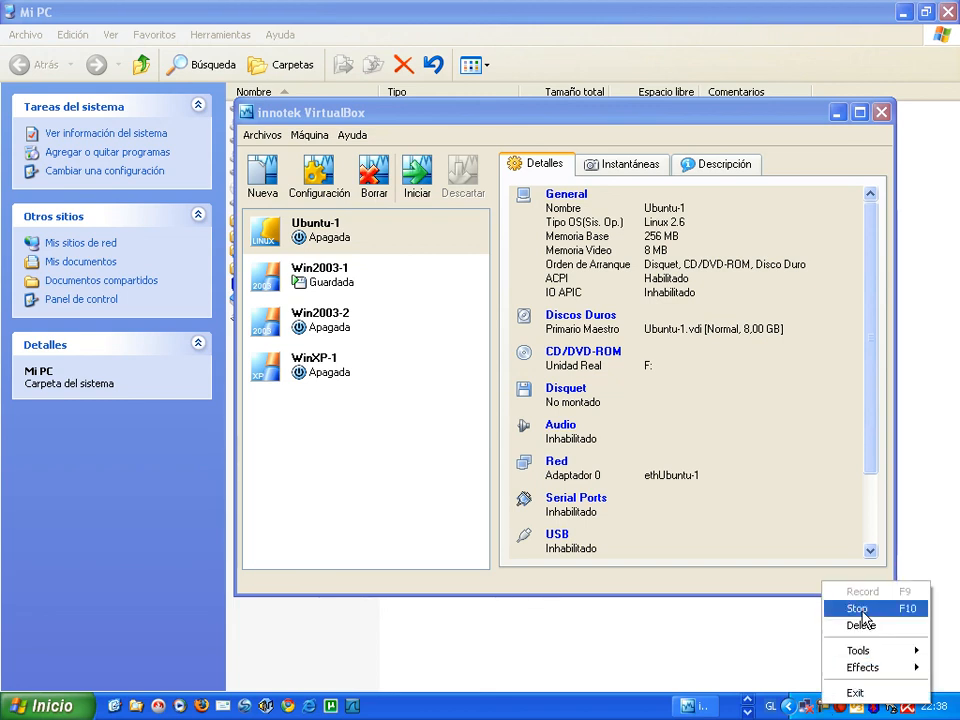